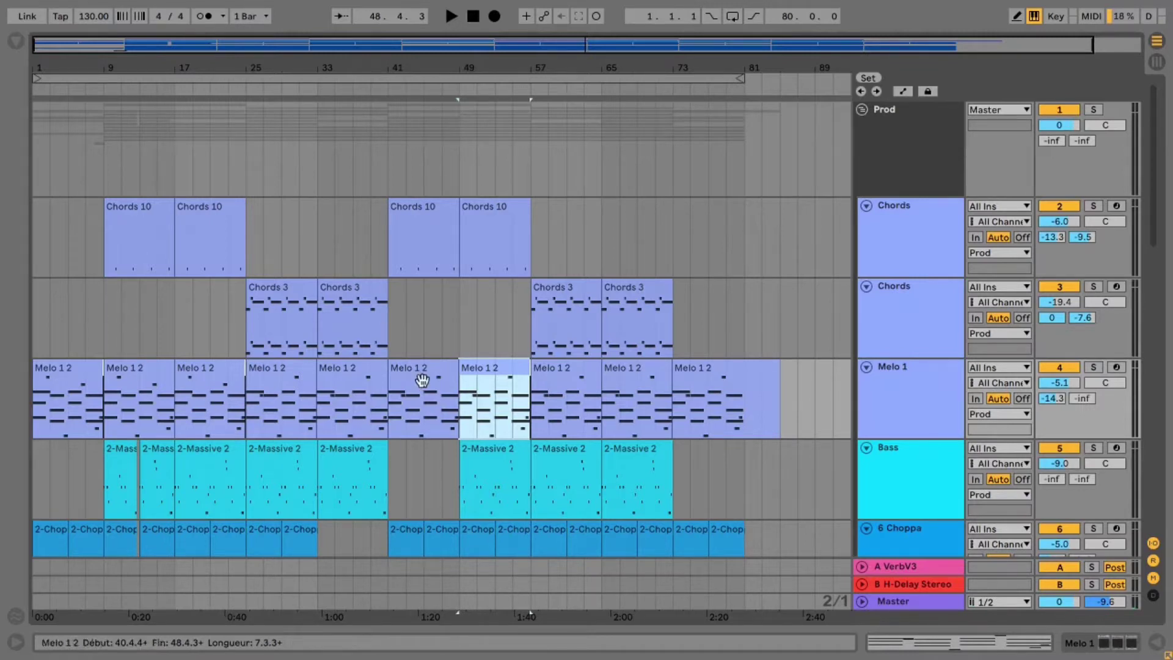
Play the arrangement from about bar 49 while reviewing all tracks from Prod to the percussion, and stop playback
scroll(424, 379, "down", 2)
scroll(803, 368, "up", 2)
scroll(812, 367, "down", 2)
key("space")
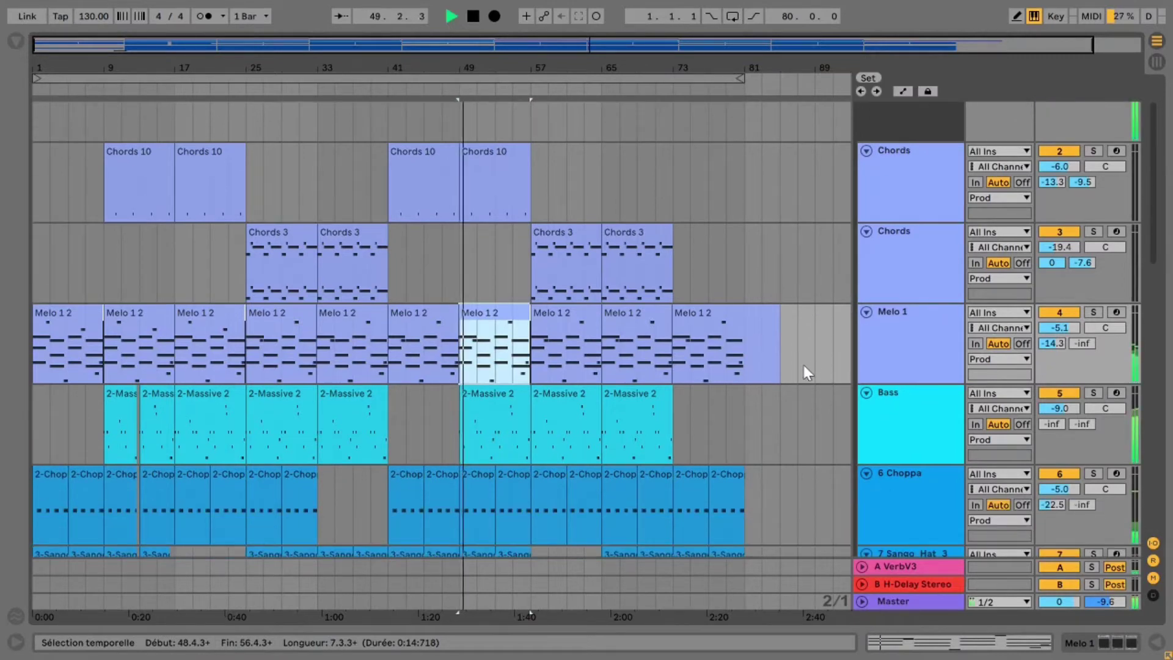
scroll(830, 342, "down", 16)
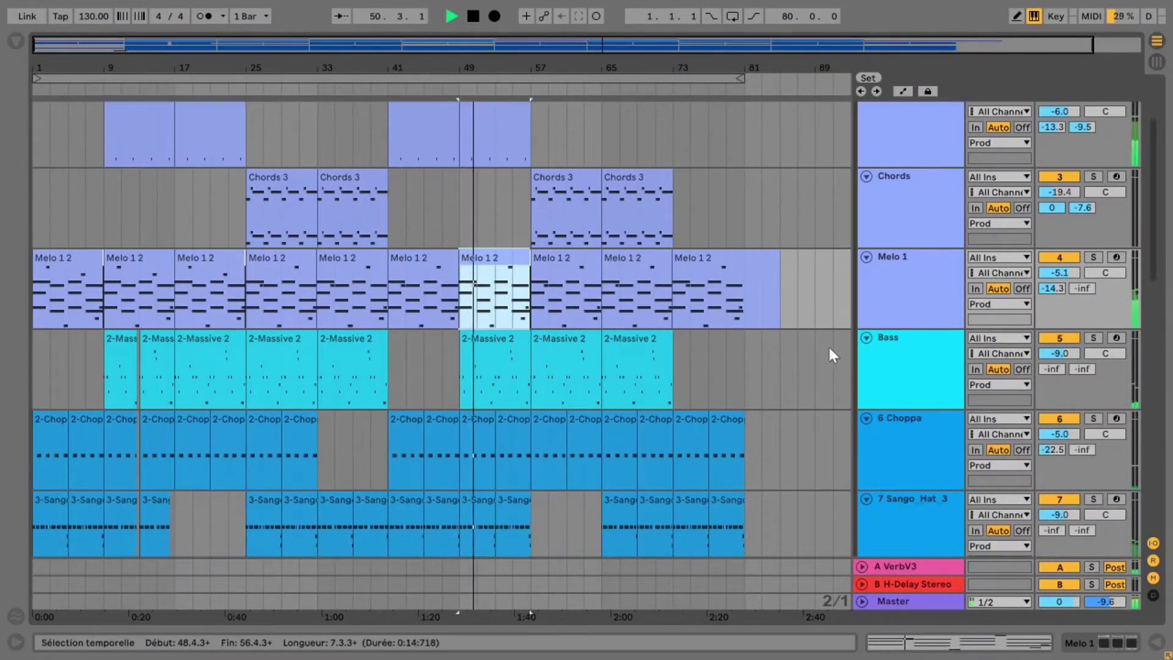
scroll(841, 338, "down", 8)
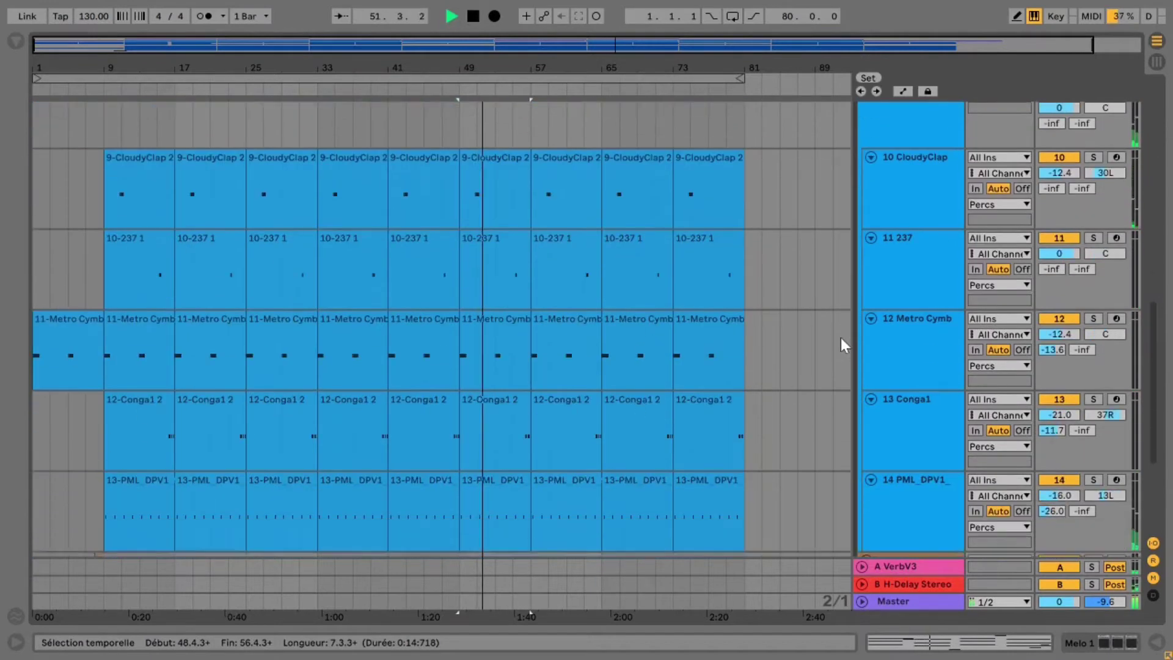
scroll(840, 342, "up", 5)
scroll(836, 345, "up", 12)
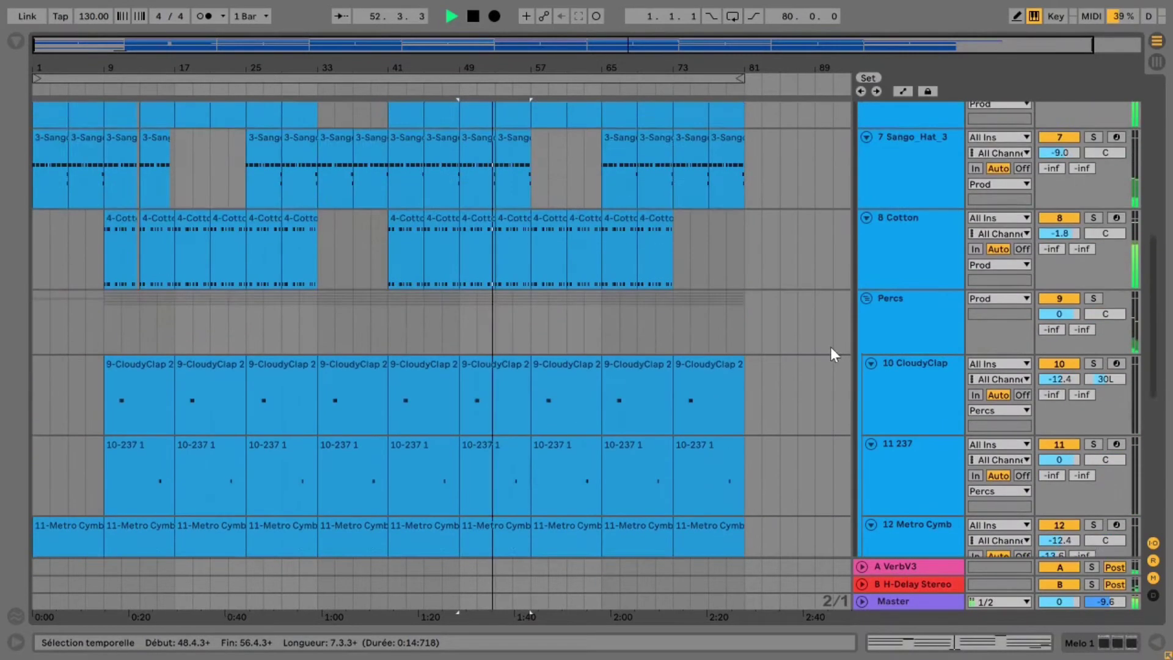
key("space")
scroll(805, 355, "up", 5)
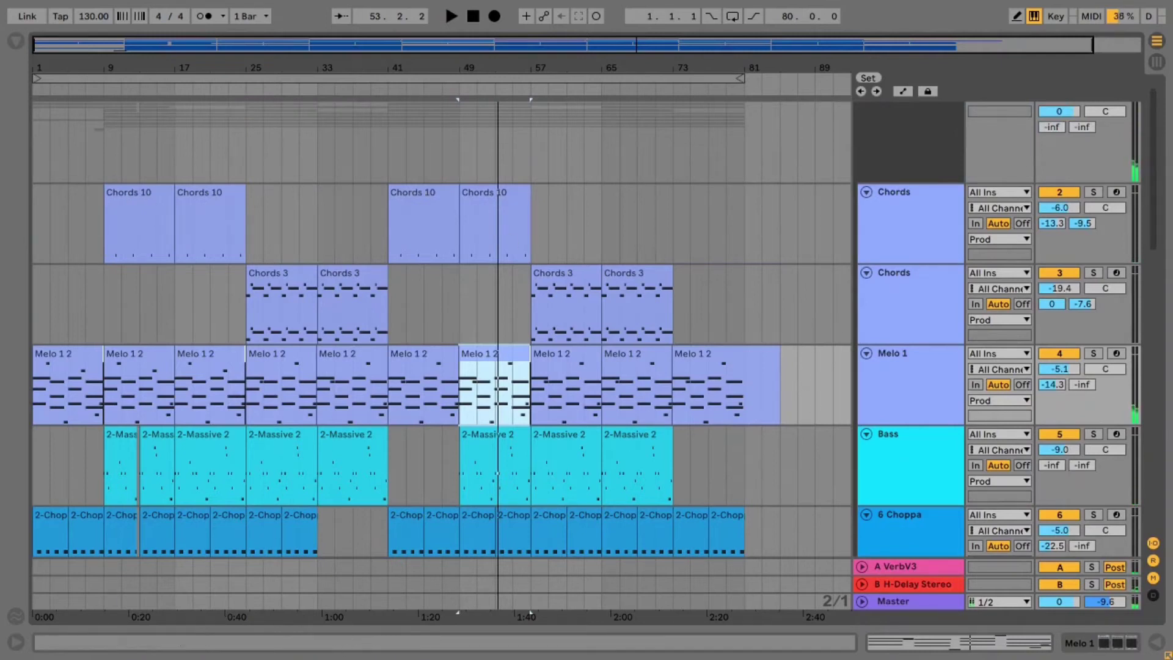
Place the insertion marker at bar 87 on Melo 1, leave full-screen view and open the audio/video export settings
left_click(798, 396)
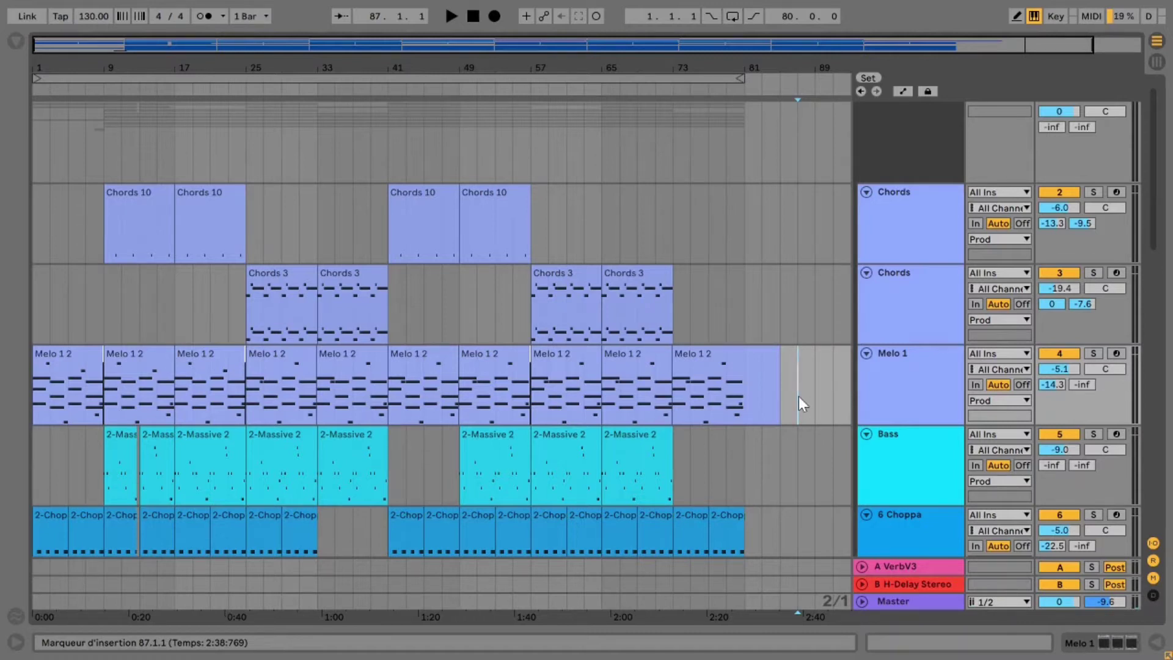
key("F11")
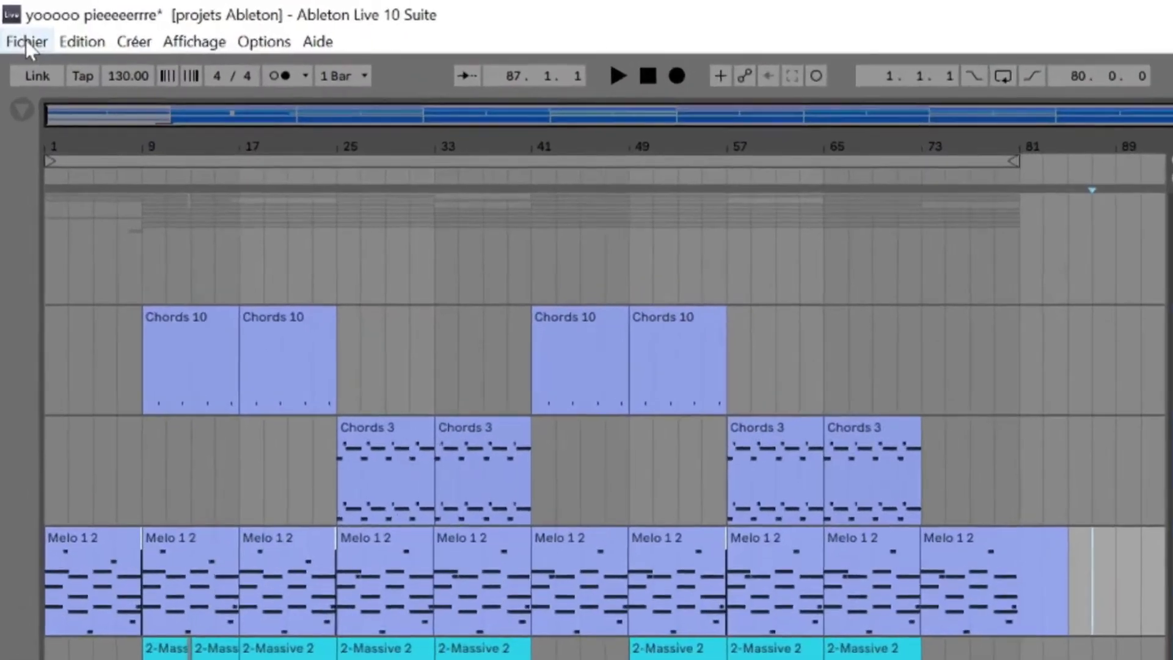
left_click(19, 30)
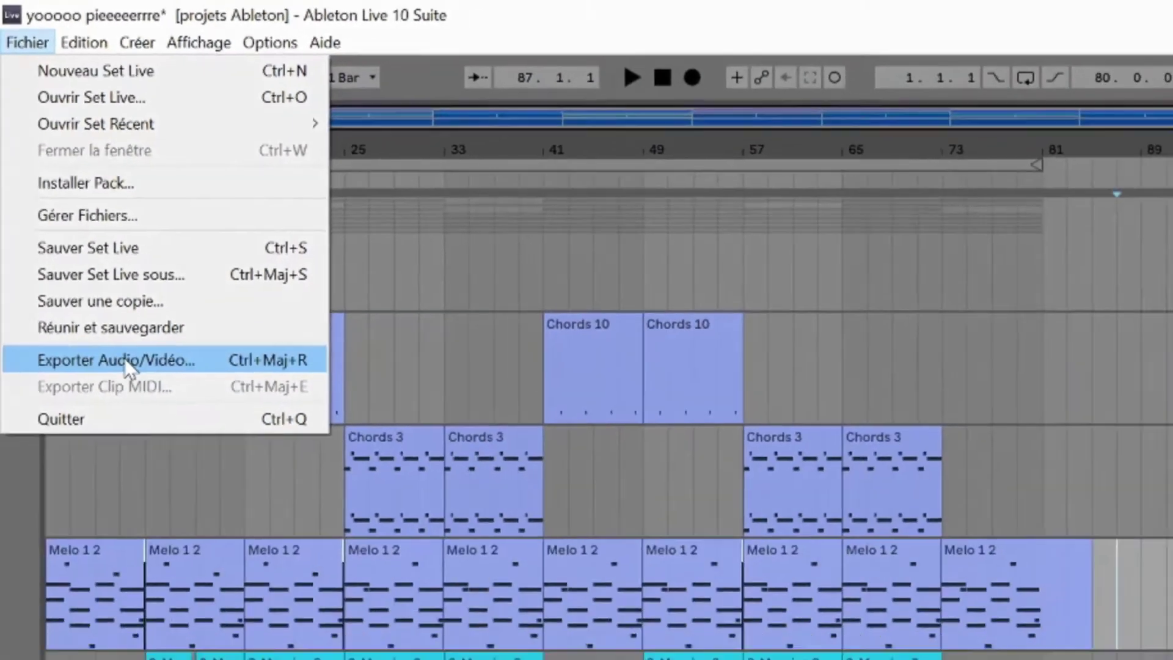
left_click(160, 461)
left_click_drag(470, 85, 521, 6)
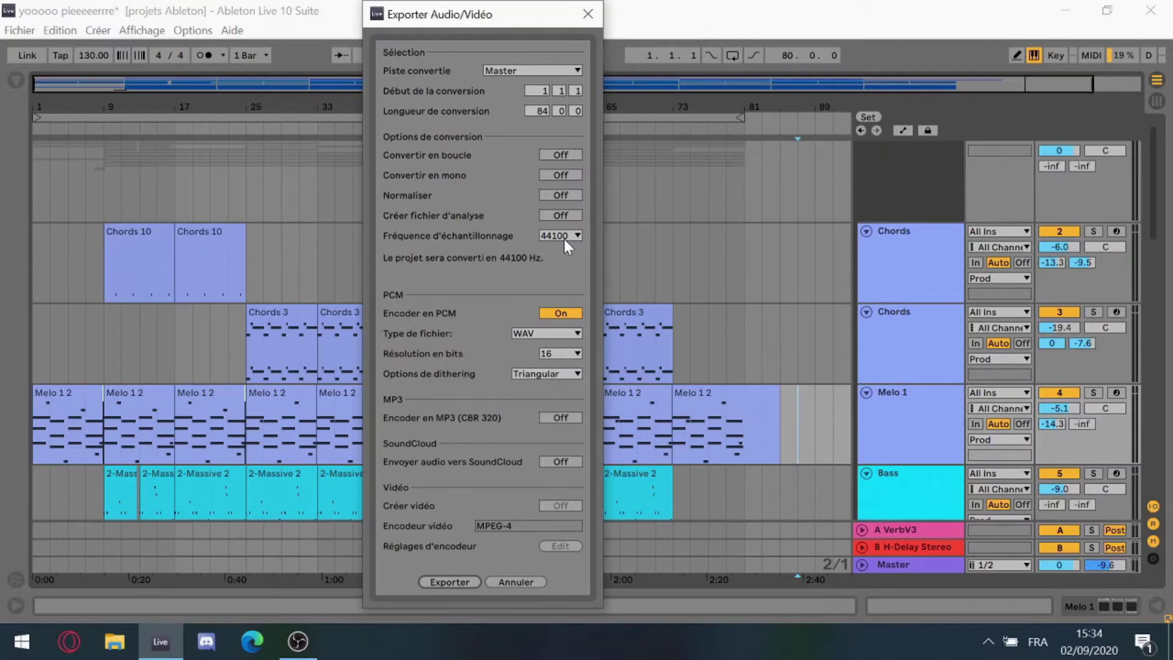
Choose WAV as the PCM file type and proceed to saving the exported file
left_click(569, 336)
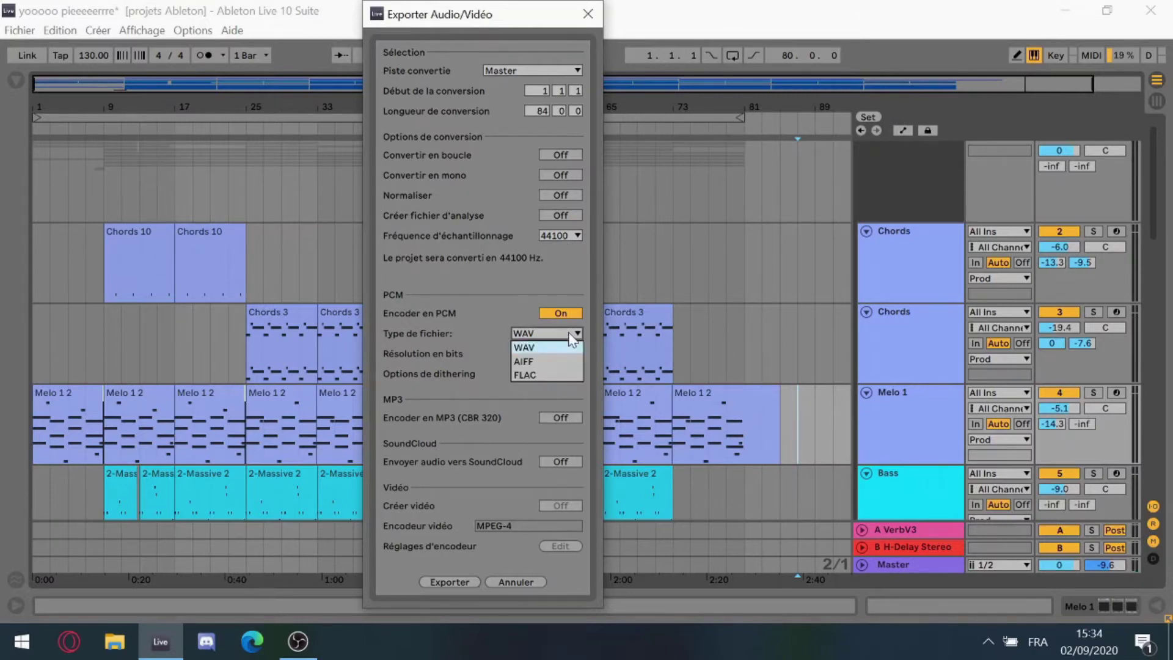
left_click(535, 347)
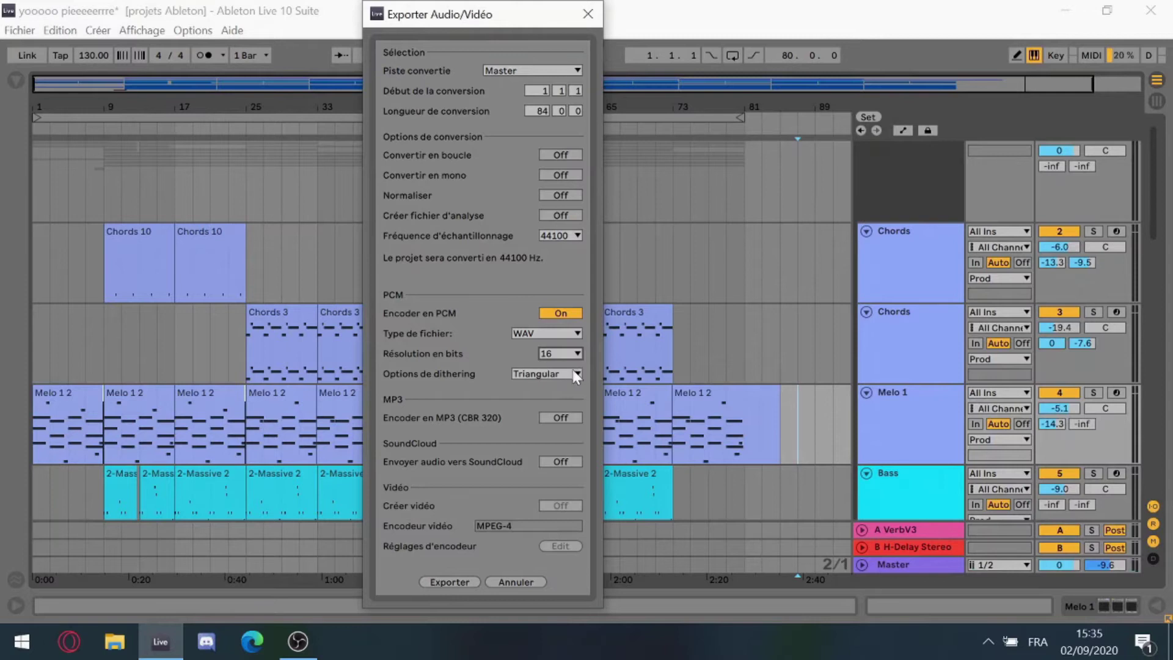
left_click(467, 580)
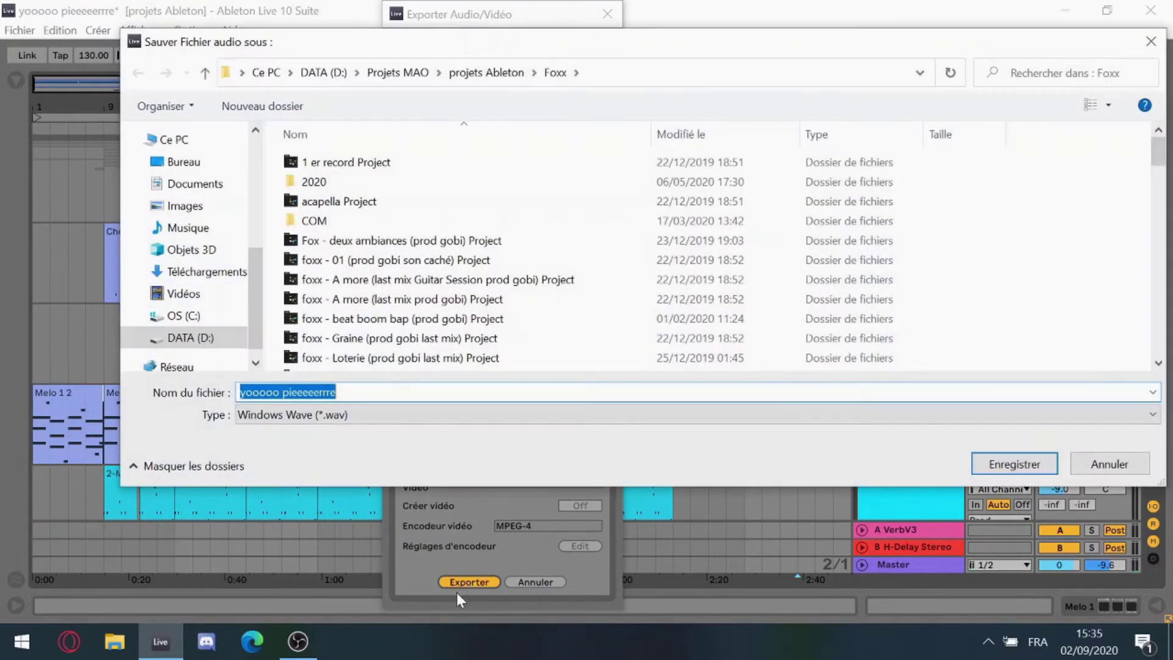
Browse to the save folder DATA (D:) > Ressources MAO > EXPORTS audios > gobi beats
scroll(428, 275, "down", 2)
left_click(324, 72)
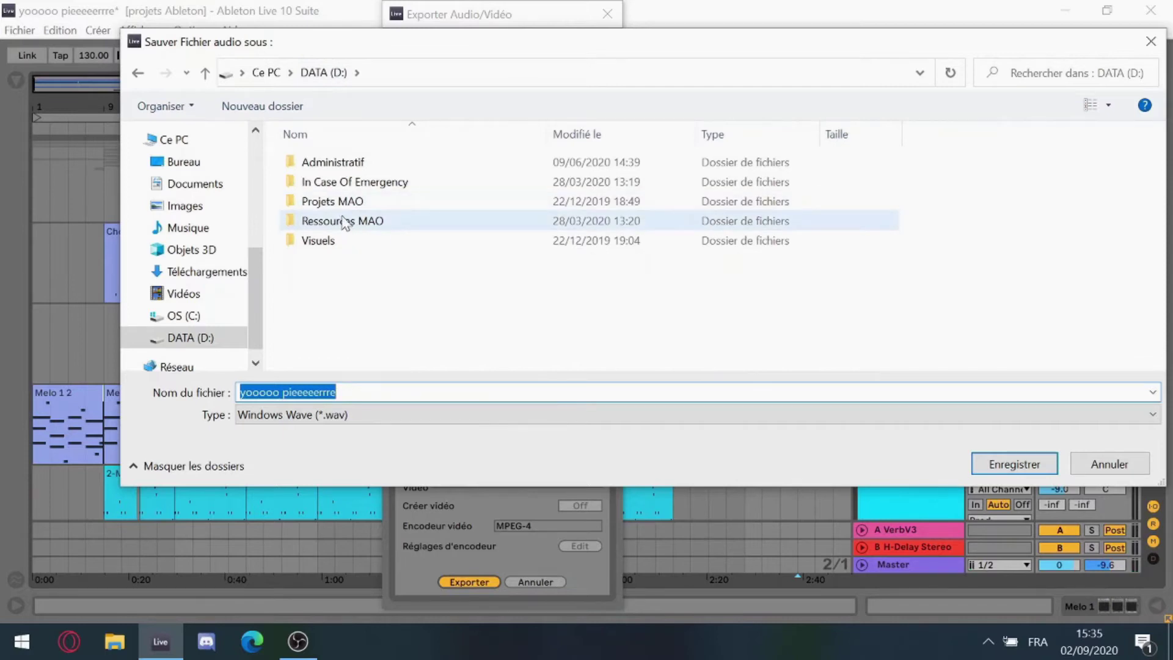
left_click(344, 225)
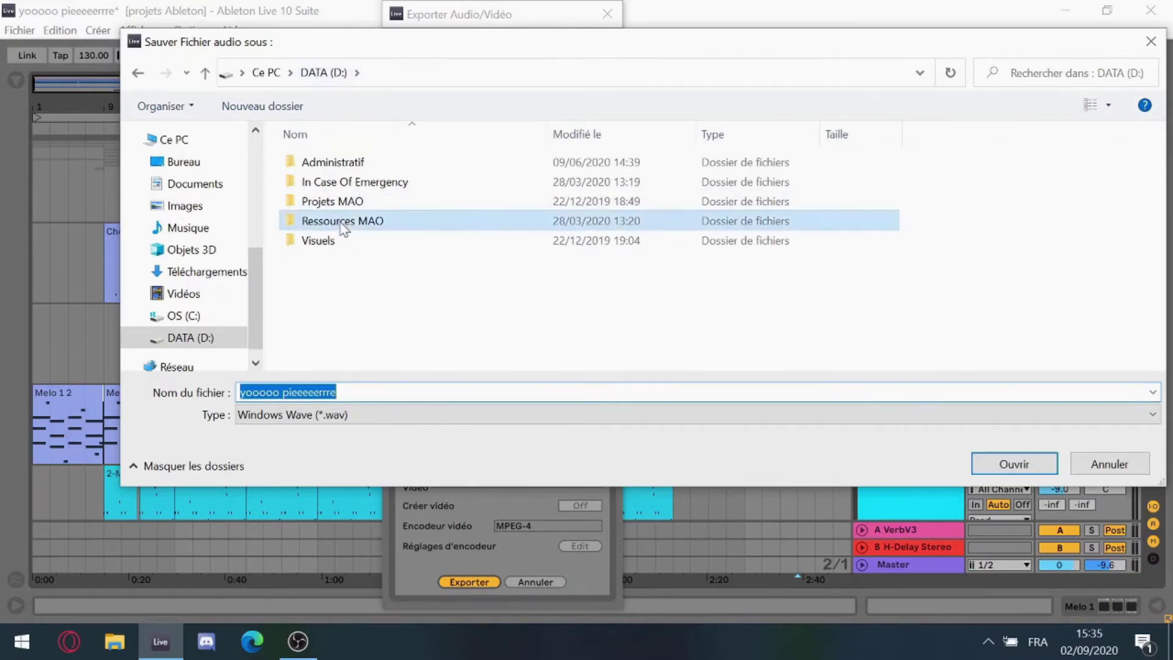
double_click(344, 224)
double_click(342, 181)
scroll(377, 303, "down", 1)
scroll(378, 293, "down", 5)
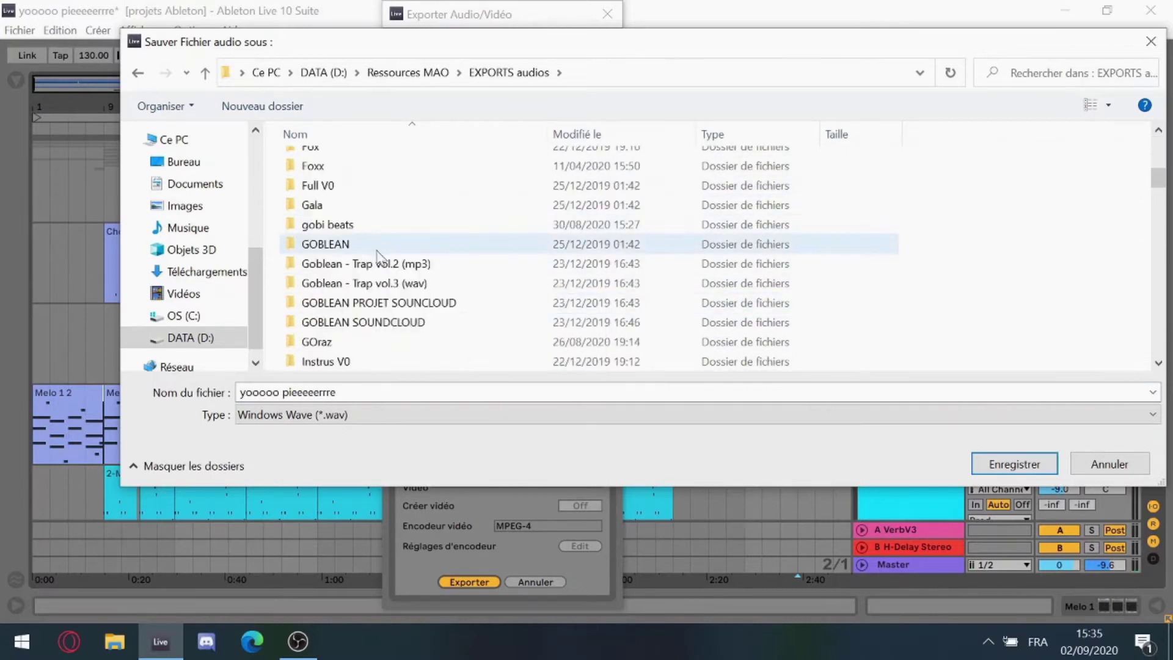
double_click(339, 226)
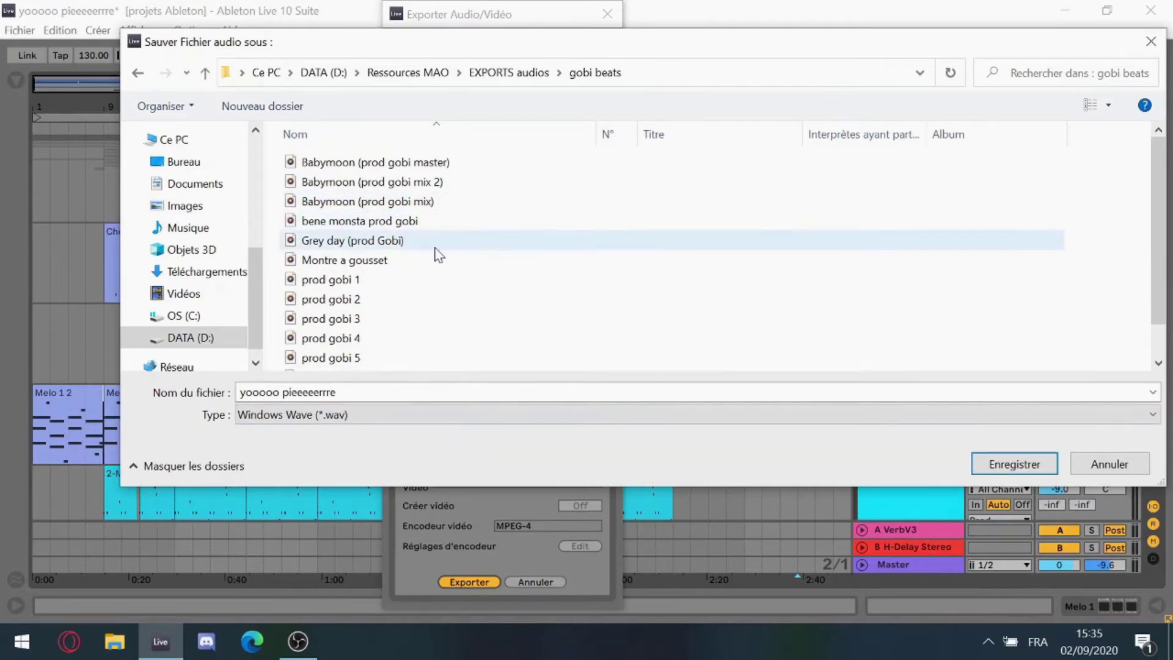
Enter "hhduihdfhdh" as the export file name, and cancel both the save and the export
left_click(335, 394)
type("hhduihdfhdh")
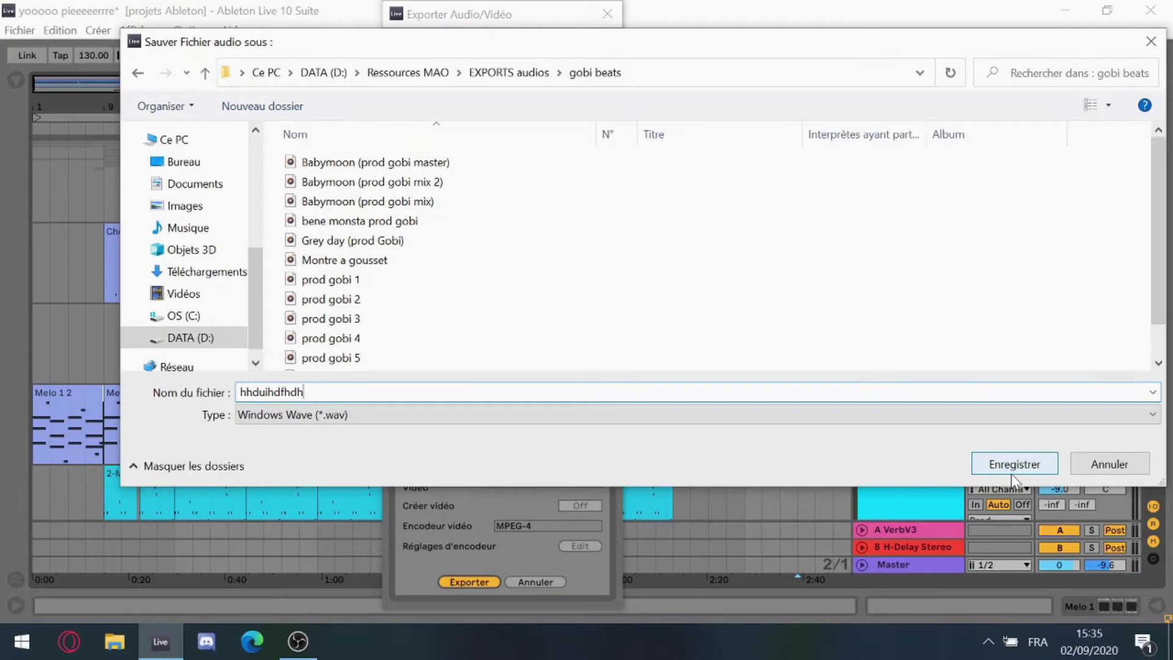
left_click(1151, 41)
left_click(607, 13)
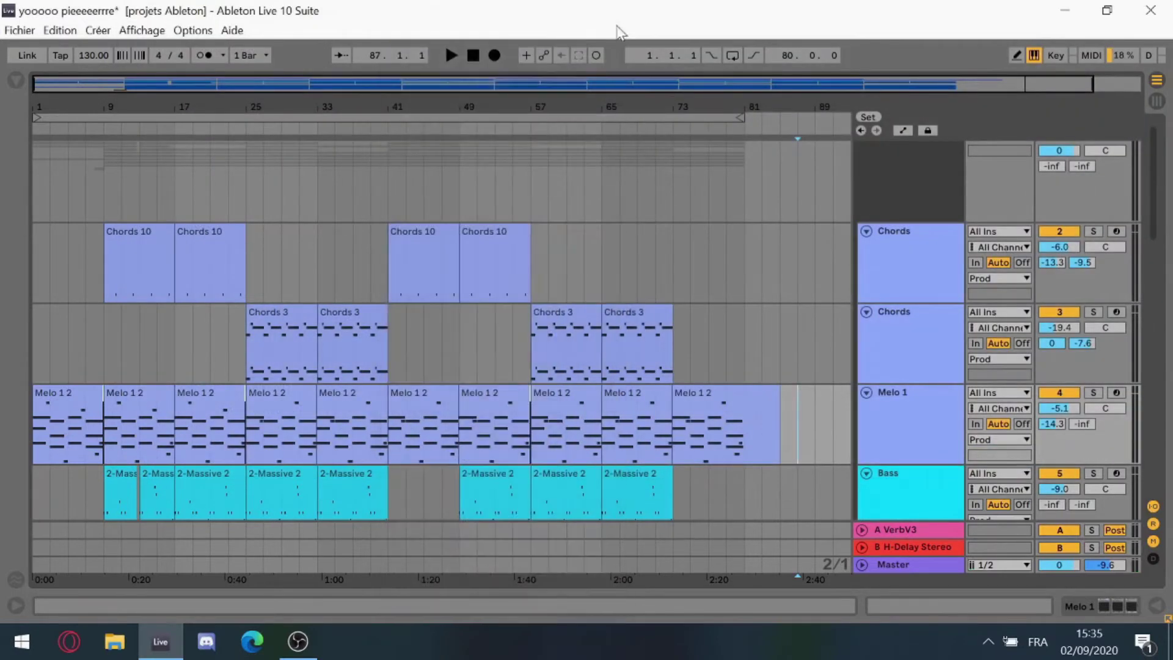
Select bars 1 to 85 on the Prod group track, and place the insertion marker at bar 85
left_click(801, 426)
left_click_drag(37, 162, 791, 201)
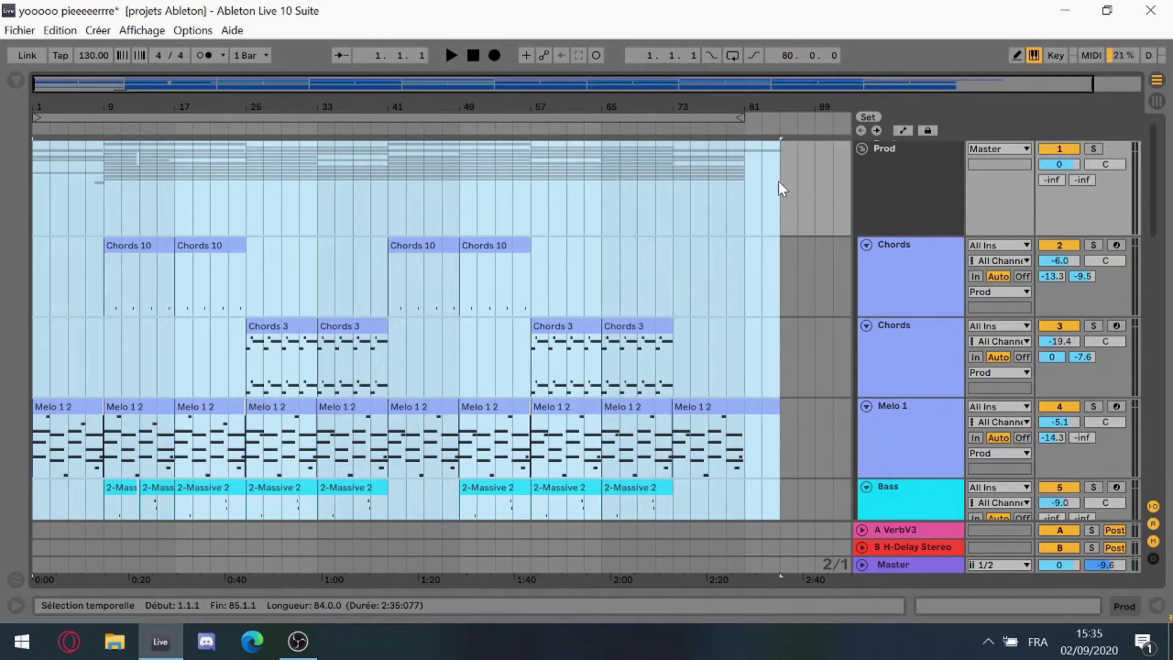
left_click(779, 184)
scroll(745, 343, "down", 2)
scroll(763, 357, "up", 2)
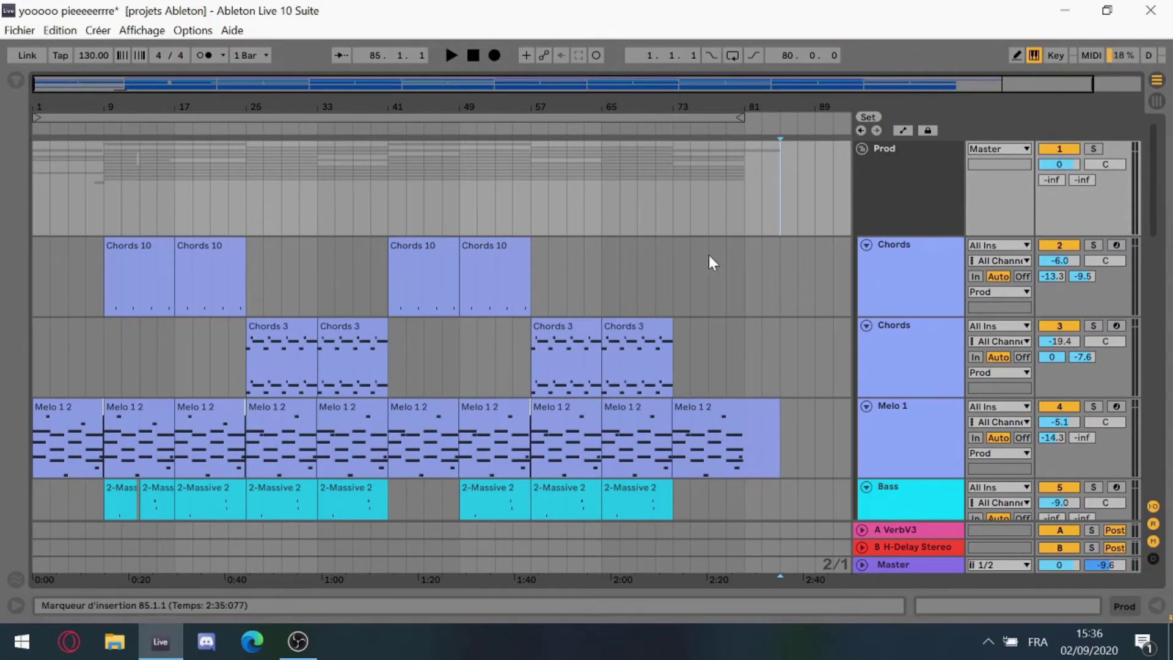
Return the song position to 1.1.1 and select the Prod group track from bar 1 to bar 85
left_click(472, 53)
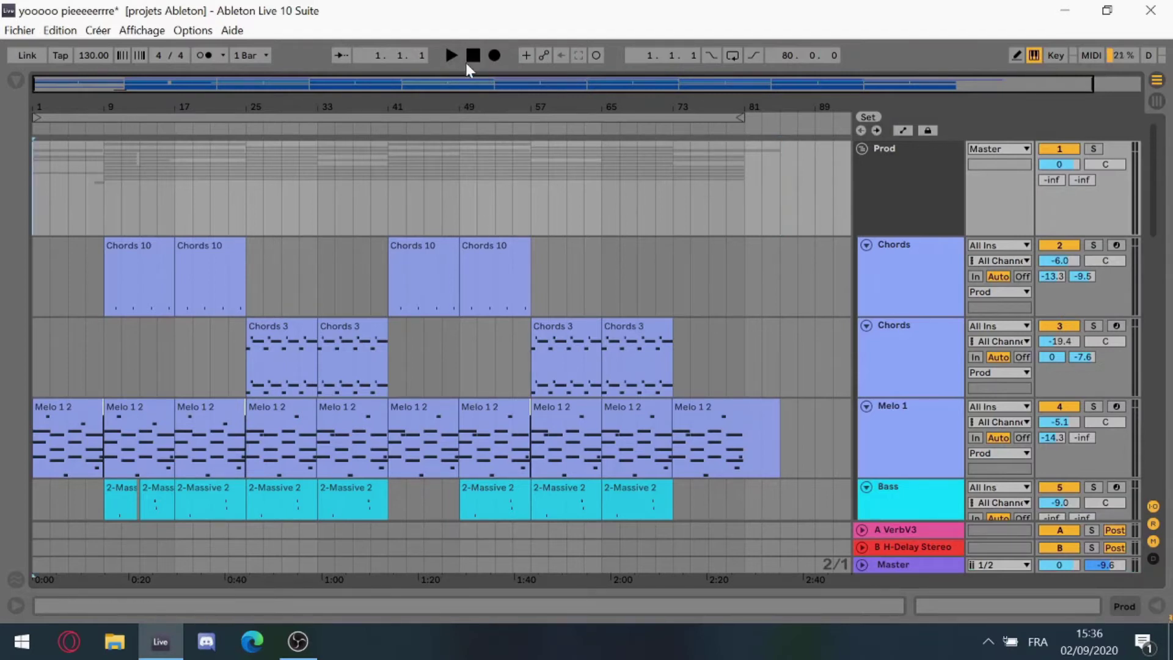
left_click(547, 194)
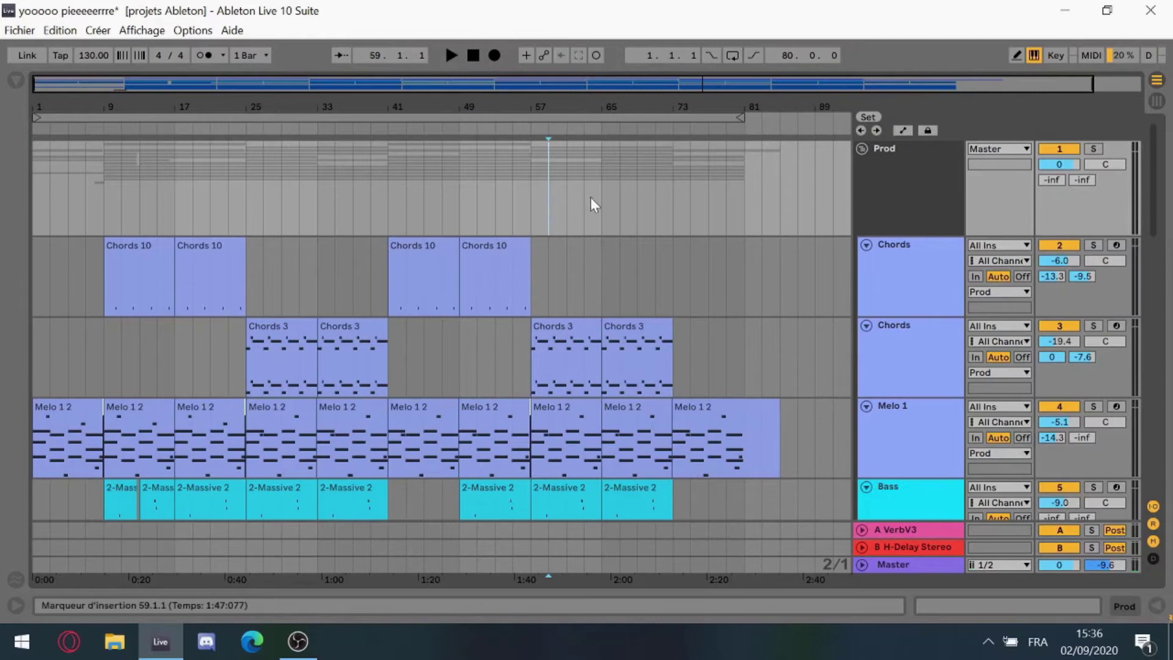
left_click(471, 53)
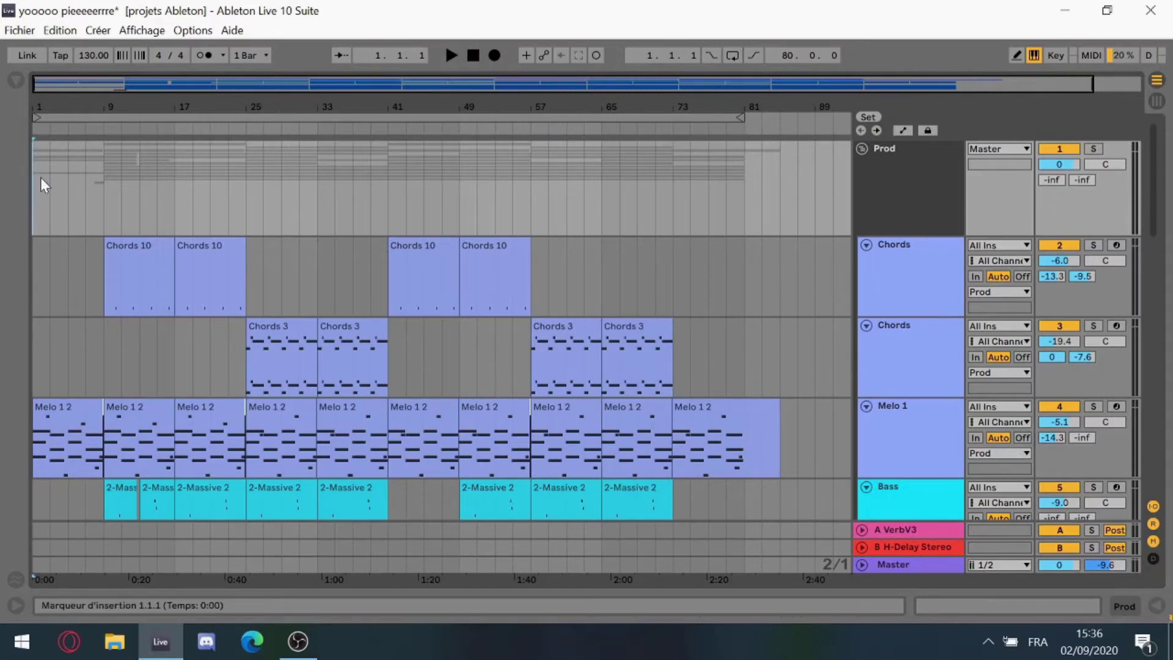
left_click_drag(46, 169, 352, 195)
left_click_drag(31, 166, 782, 193)
Play the end of the arrangement from bar 79 through the empty tail of the last Melo 1 clip, and stop playback
left_click(783, 353)
scroll(785, 340, "down", 3)
mouse_move(955, 85)
left_mouse_down()
mouse_move(955, 116)
mouse_move(1050, 123)
left_mouse_up()
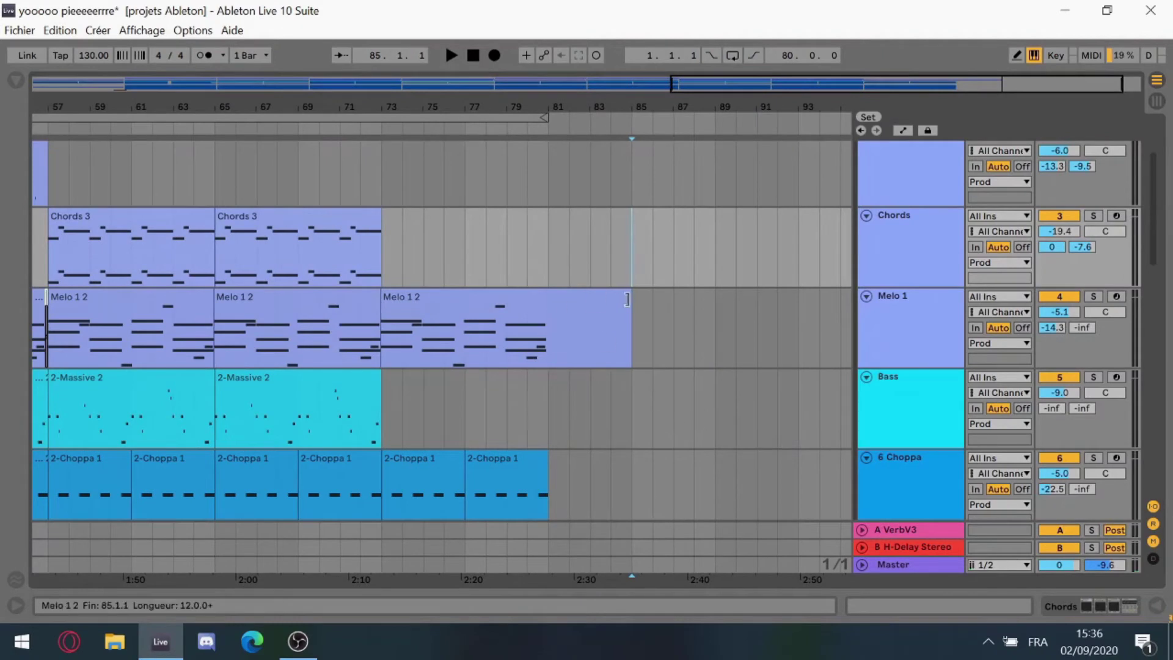
left_click(508, 249)
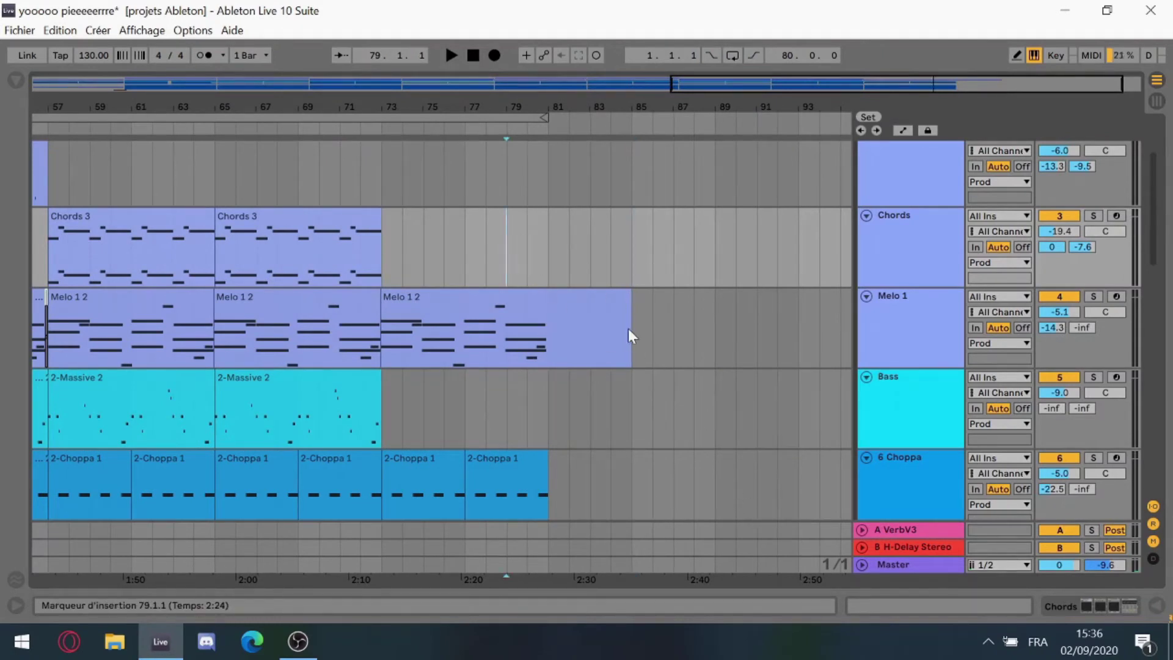
key("space")
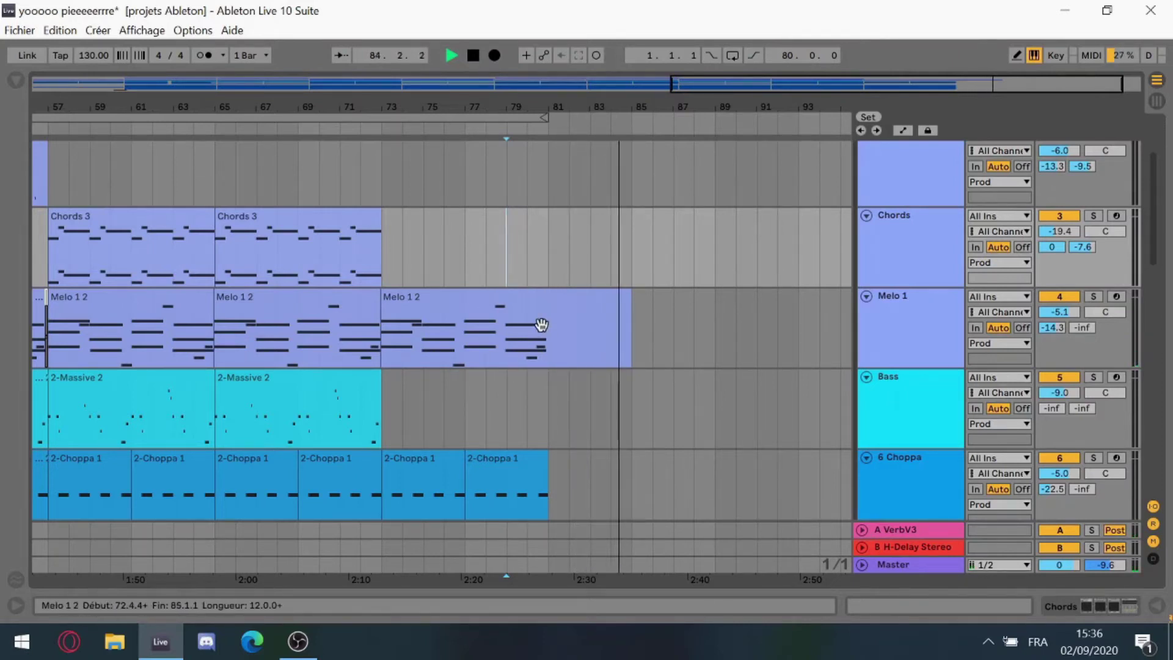
key("space")
Shorten the last Melo 1 clip so that it ends at bar 81
left_click_drag(629, 307, 546, 311)
scroll(573, 306, "down", 8)
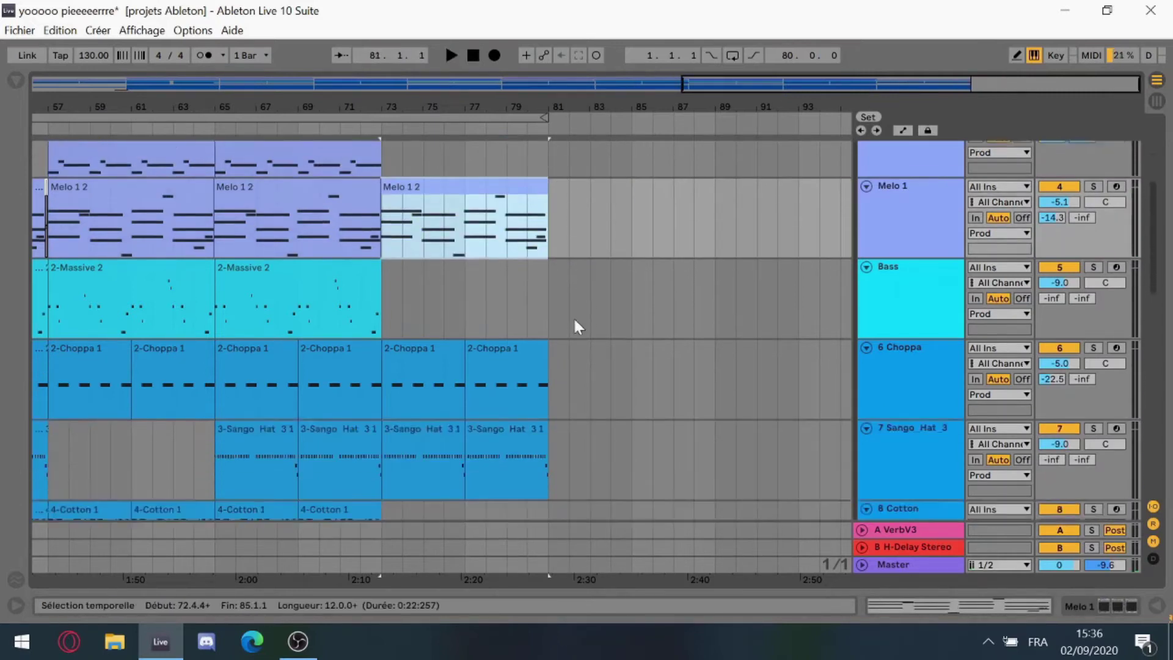
scroll(562, 391, "up", 7)
scroll(559, 315, "up", 4)
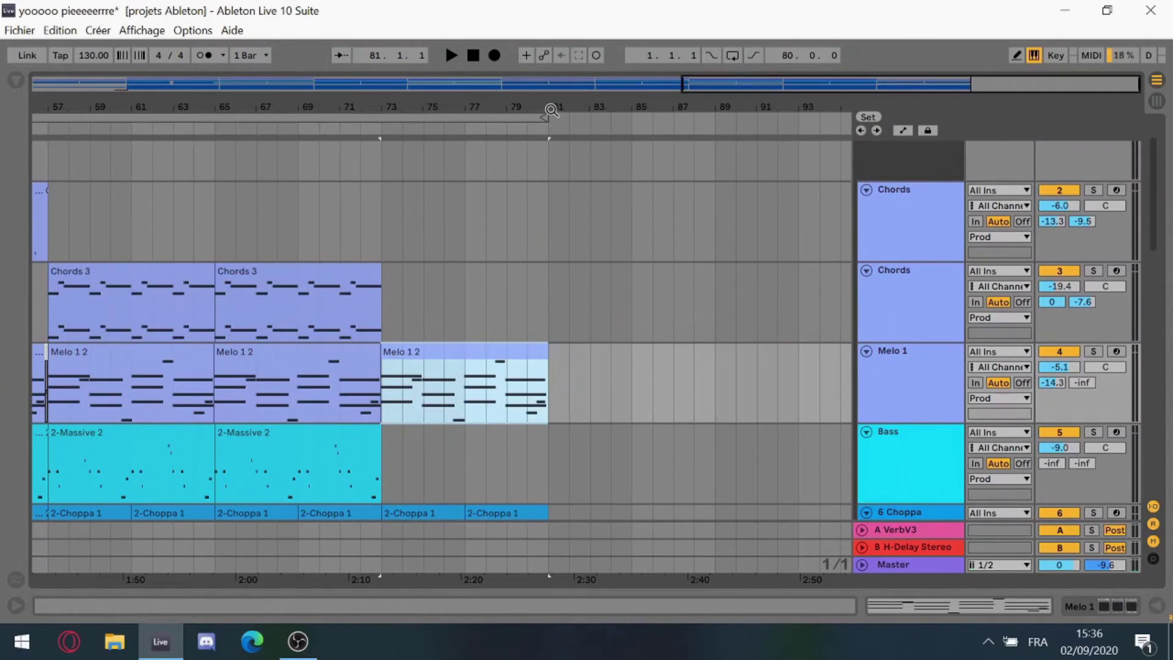
Play the shortened ending from bar 79 and stop at bar 81 to check the cut-off and the decaying track levels
left_click(510, 309)
key("space")
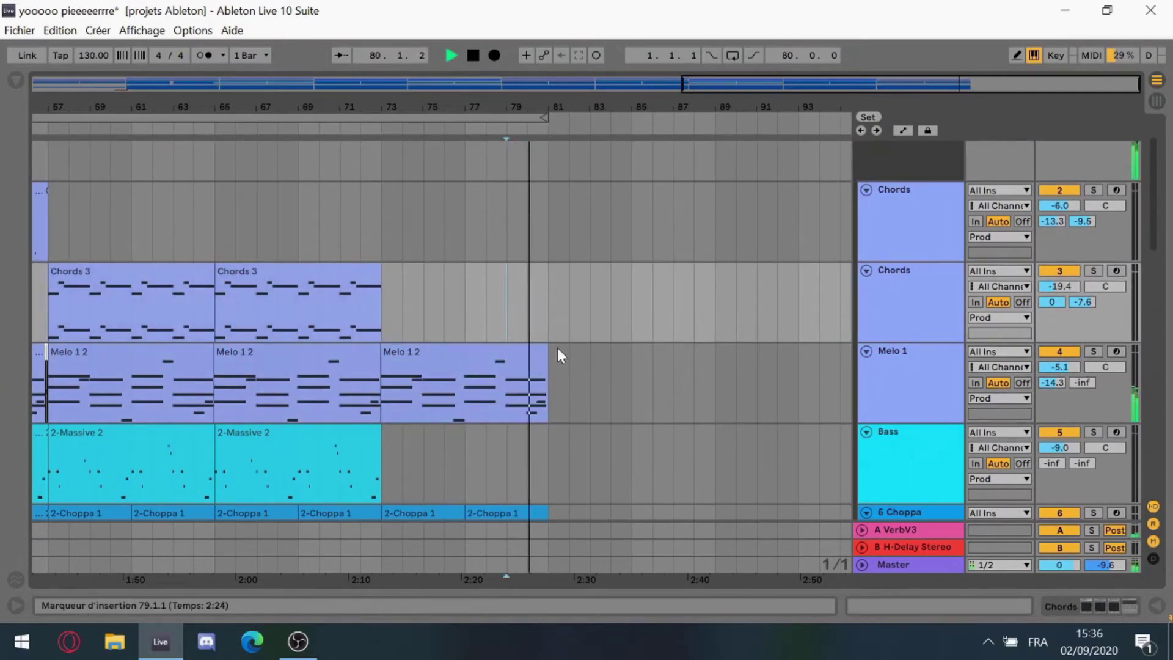
key("space")
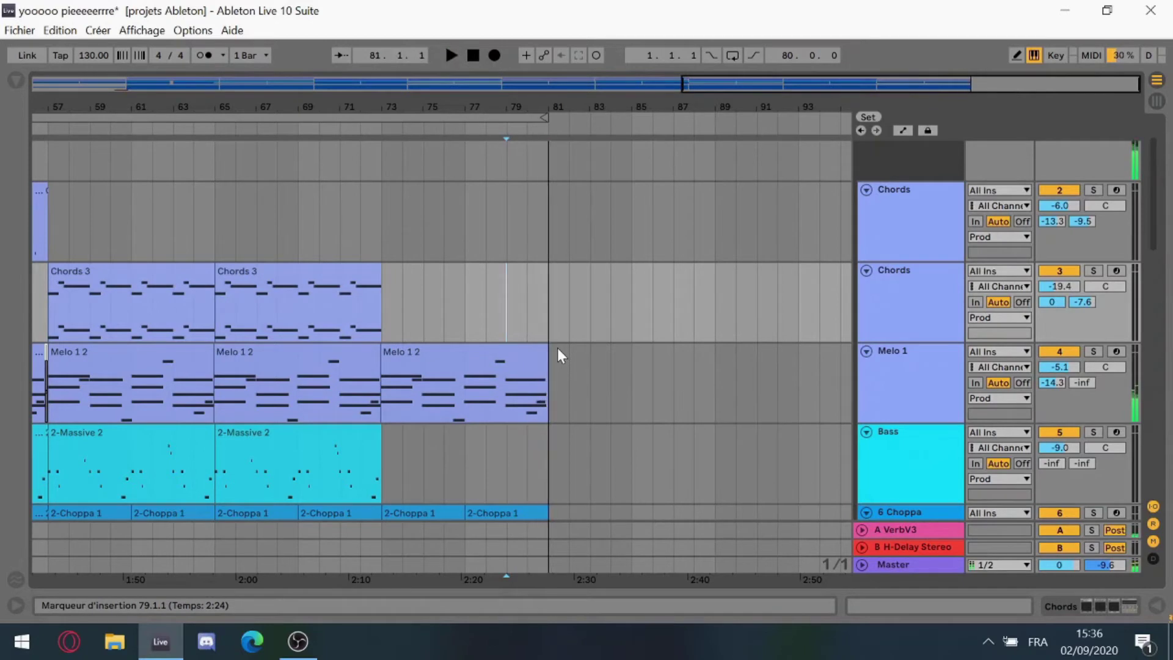
scroll(557, 347, "up", 3)
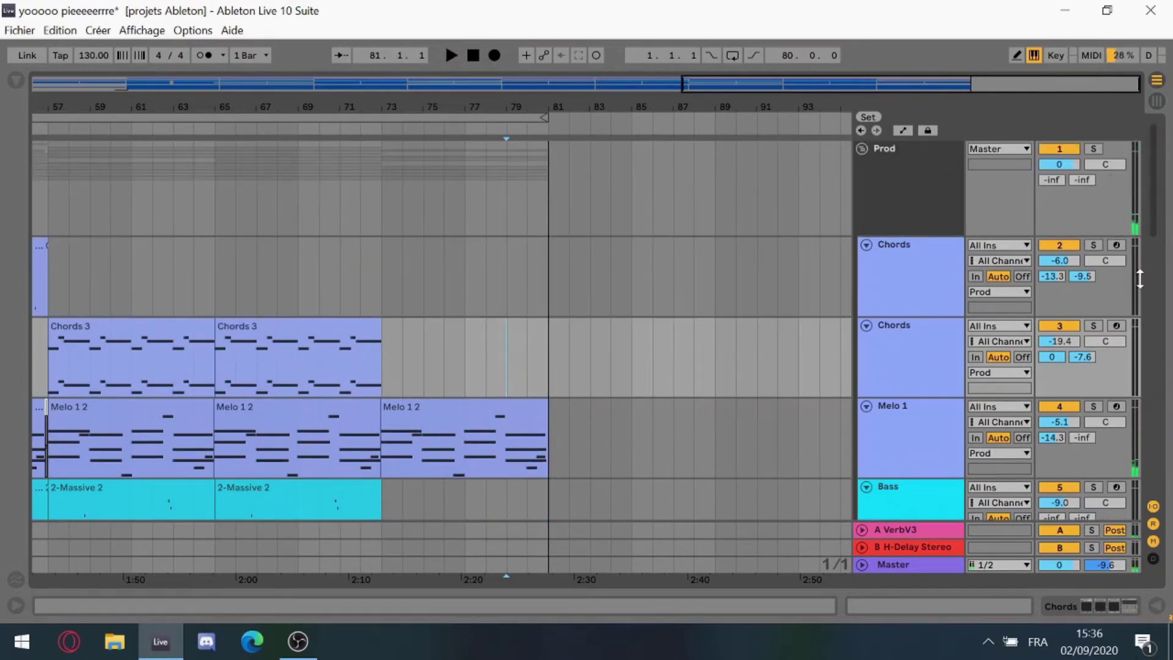
scroll(545, 342, "down", 1)
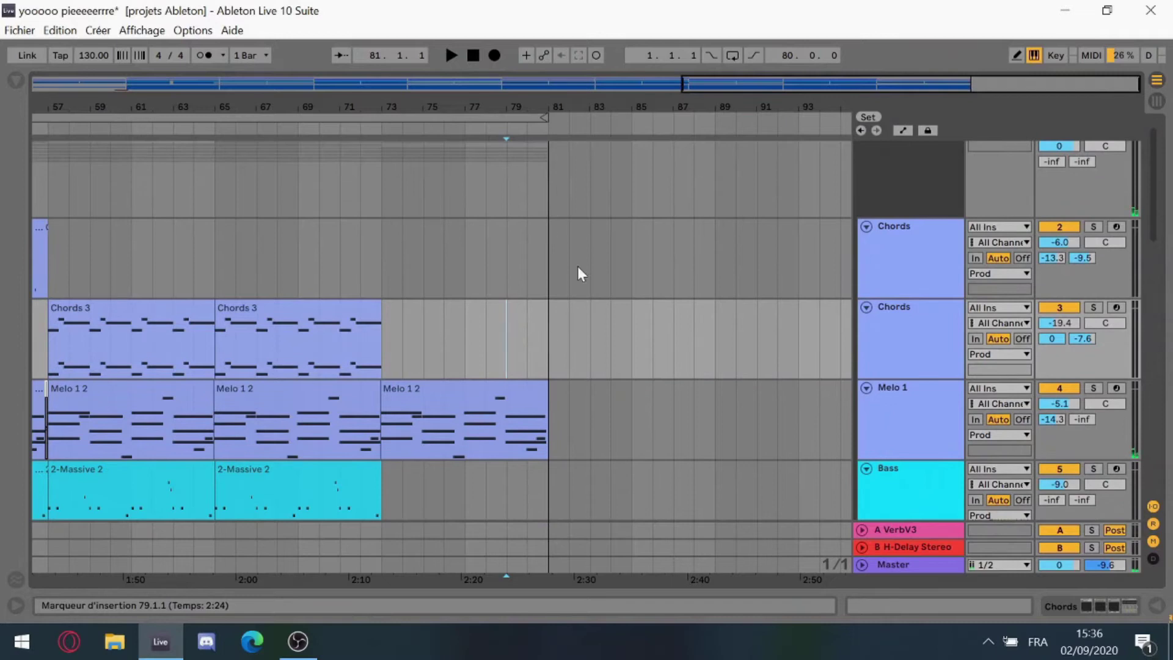
Extend the last Melo 1 clip so that it ends at bar 85
left_click_drag(887, 85, 926, 108)
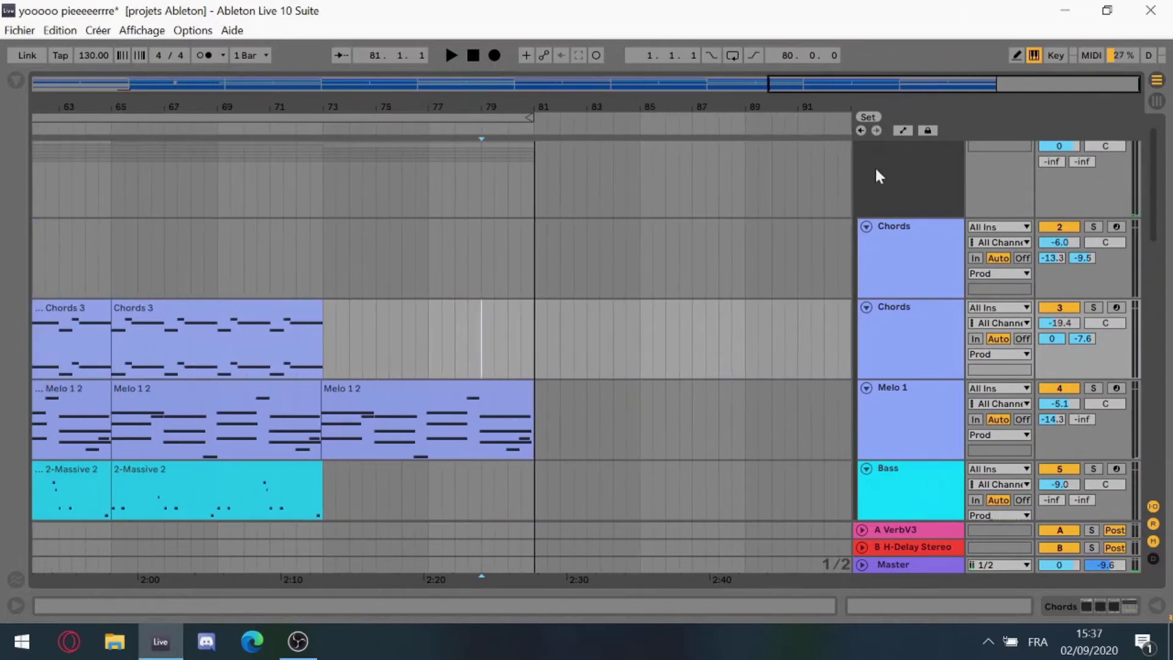
scroll(618, 364, "down", 3)
left_click_drag(534, 343, 652, 364)
scroll(660, 362, "down", 1)
left_click_drag(654, 310, 640, 310)
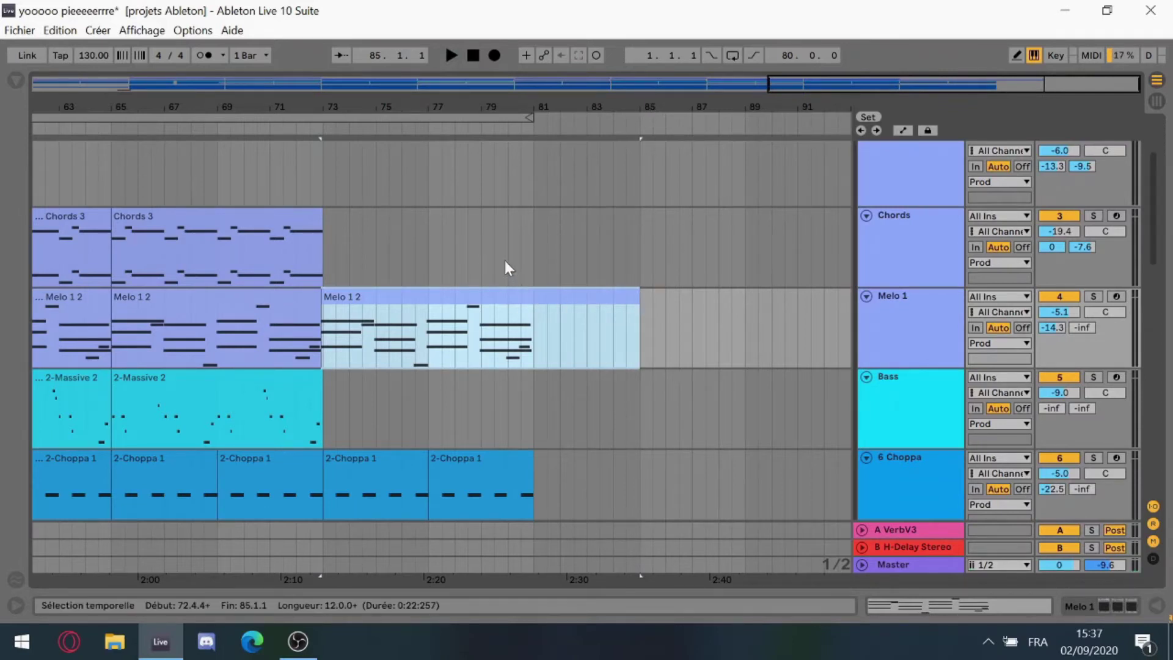
Mark the end of the arrangement at bar 85, where the last Melo 1 clip finishes
scroll(651, 201, "up", 3)
left_click(641, 167)
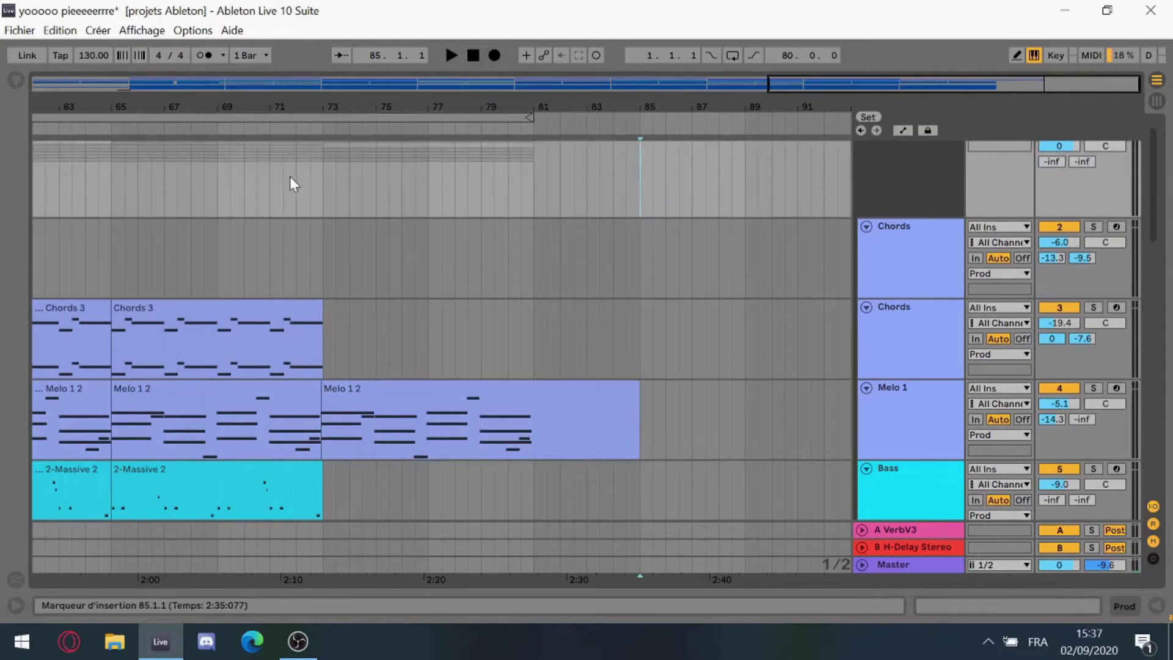
left_click_drag(468, 177, 641, 175)
left_click(640, 177)
scroll(639, 177, "down", 2)
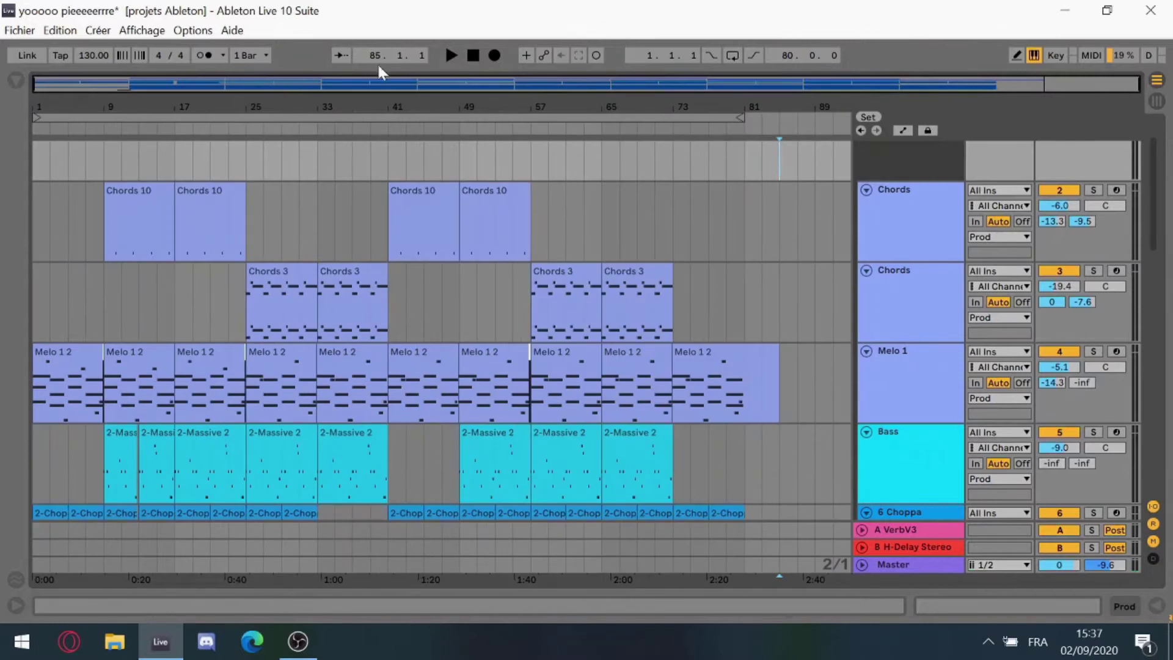
Review the audio export settings with an 85-bar length from bar 1, close them, and trace the arrangement range up to bar 85
left_click(474, 56)
left_click(18, 30)
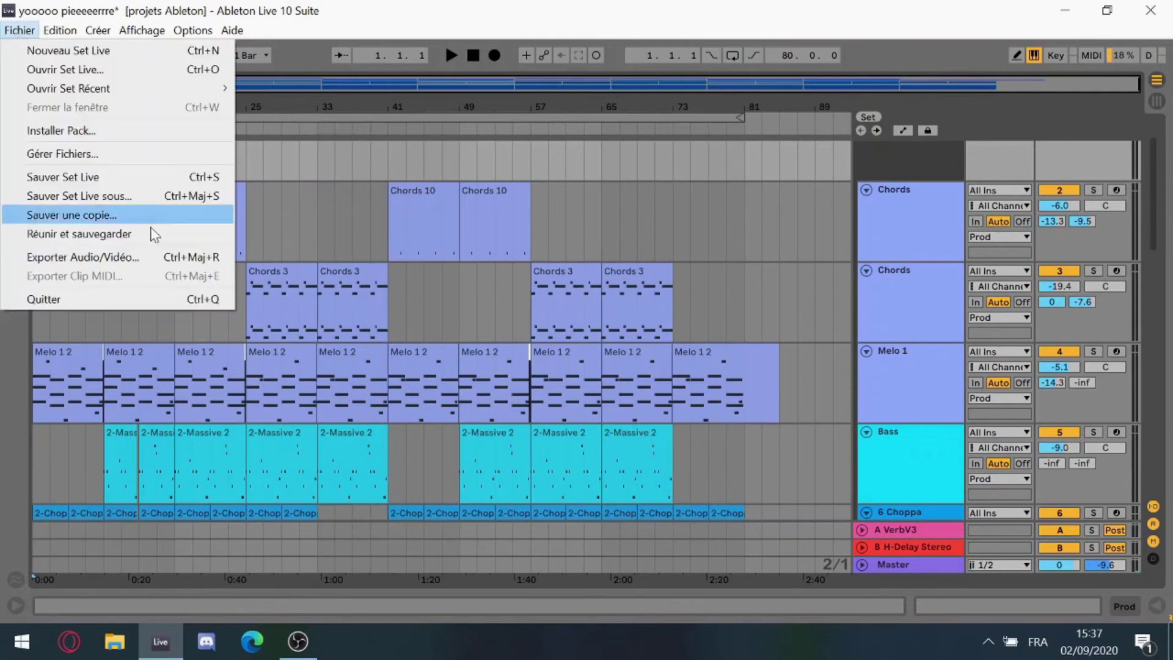
left_click(94, 254)
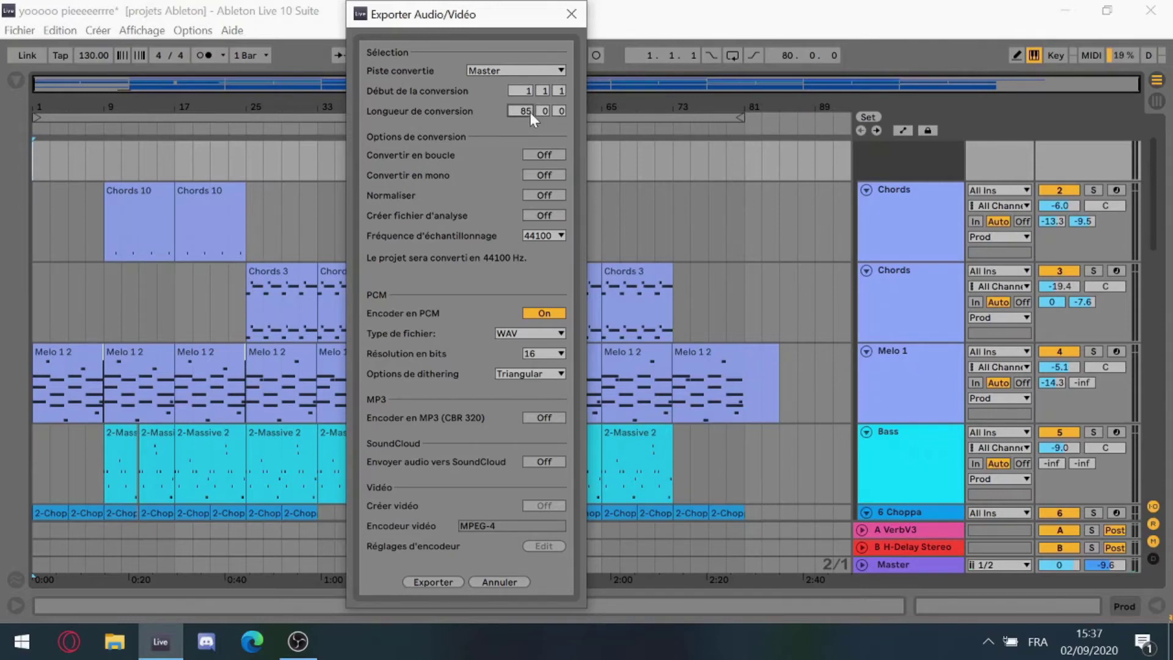
left_click(571, 14)
left_click_drag(36, 187, 780, 203)
left_click(779, 203)
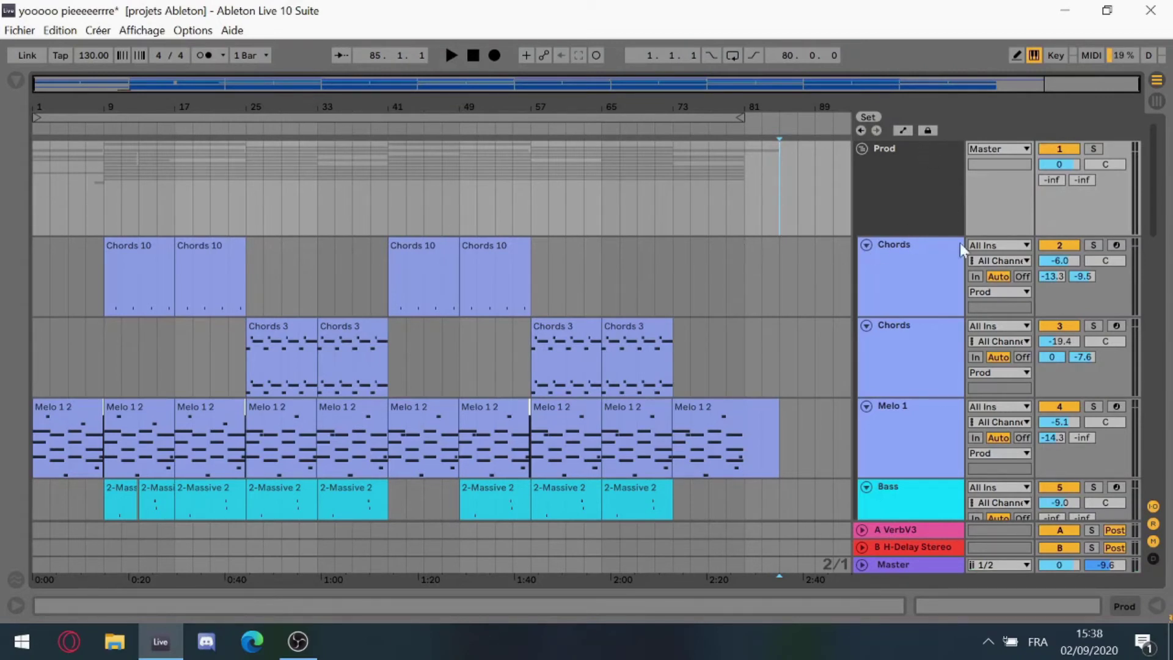
Mute the Chords track that holds the Chords 10 clips
left_click(919, 261)
scroll(943, 269, "down", 1)
left_click(932, 313)
scroll(932, 309, "down", 1)
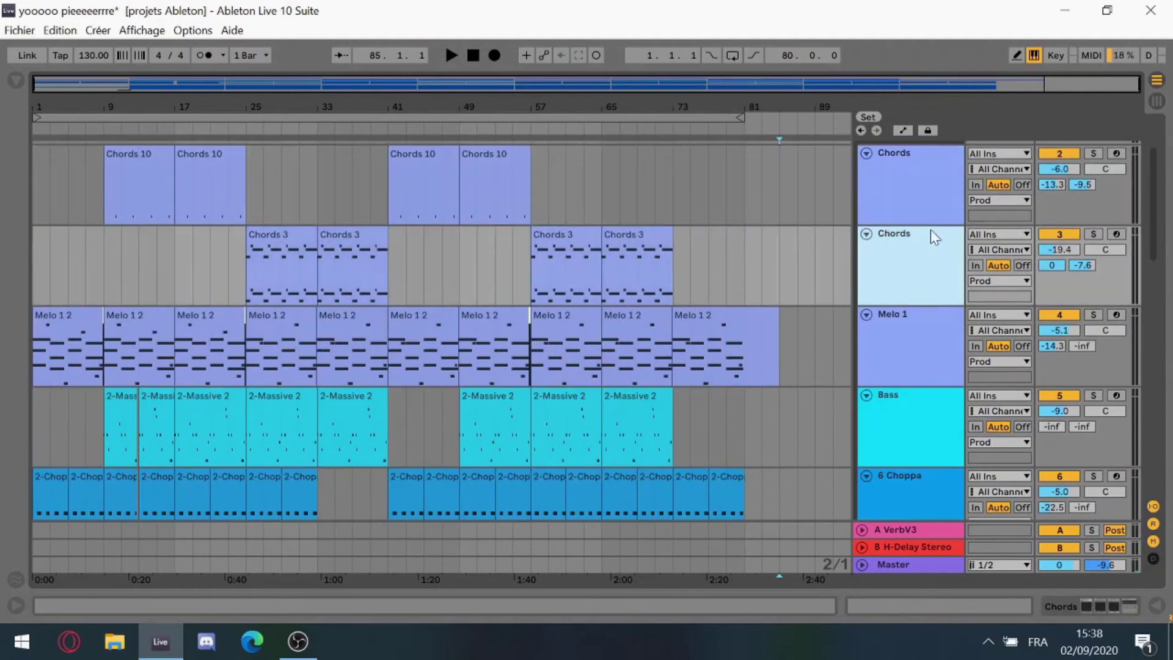
left_click(929, 202)
scroll(985, 285, "up", 1)
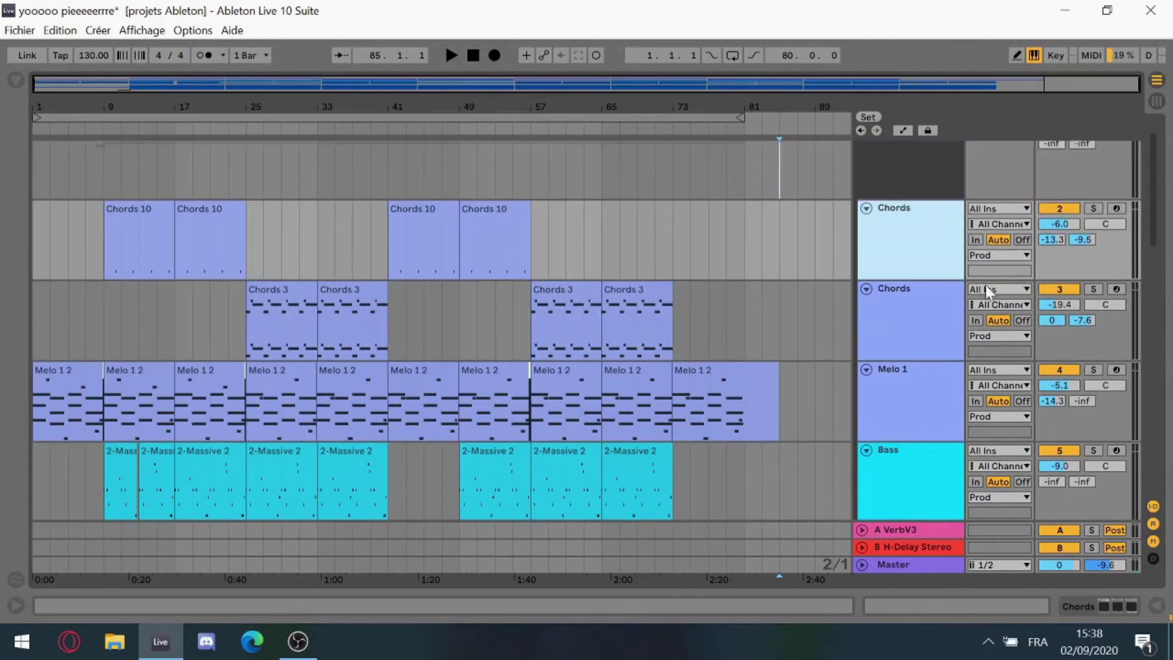
left_click(1060, 210)
left_click(1062, 211)
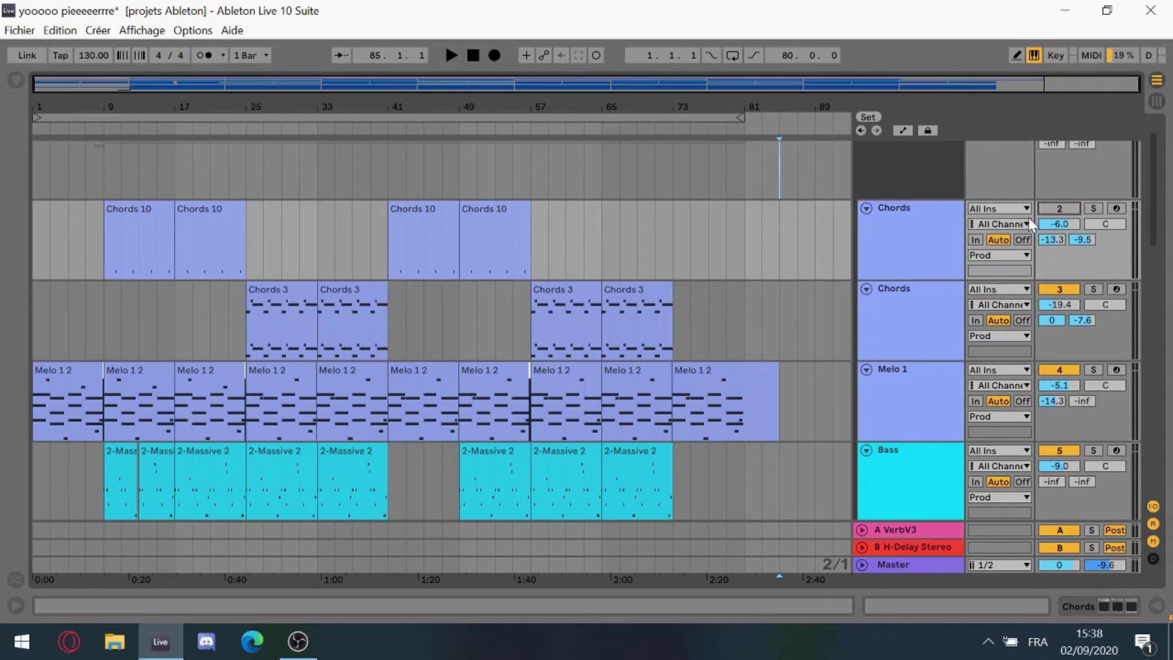
Play the arrangement from bar 41 with the first Chords track muted, stop at bar 43, and unmute the track
scroll(1028, 217, "down", 1)
left_click(913, 203)
left_click(428, 202)
key("space")
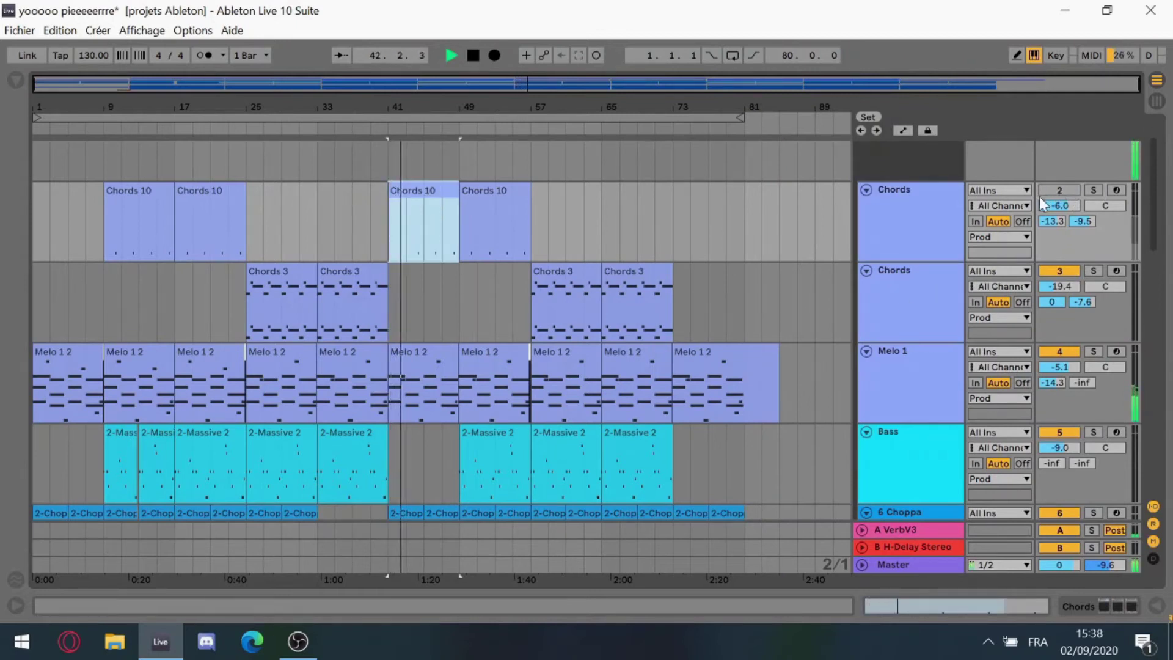
key("space")
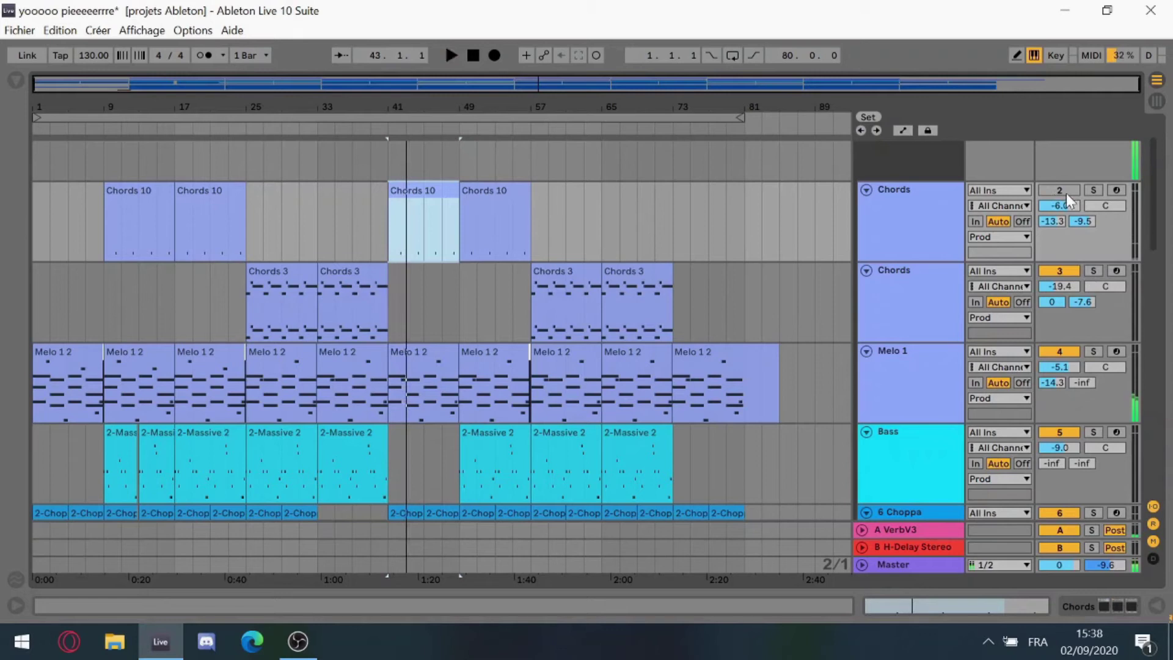
left_click(1063, 189)
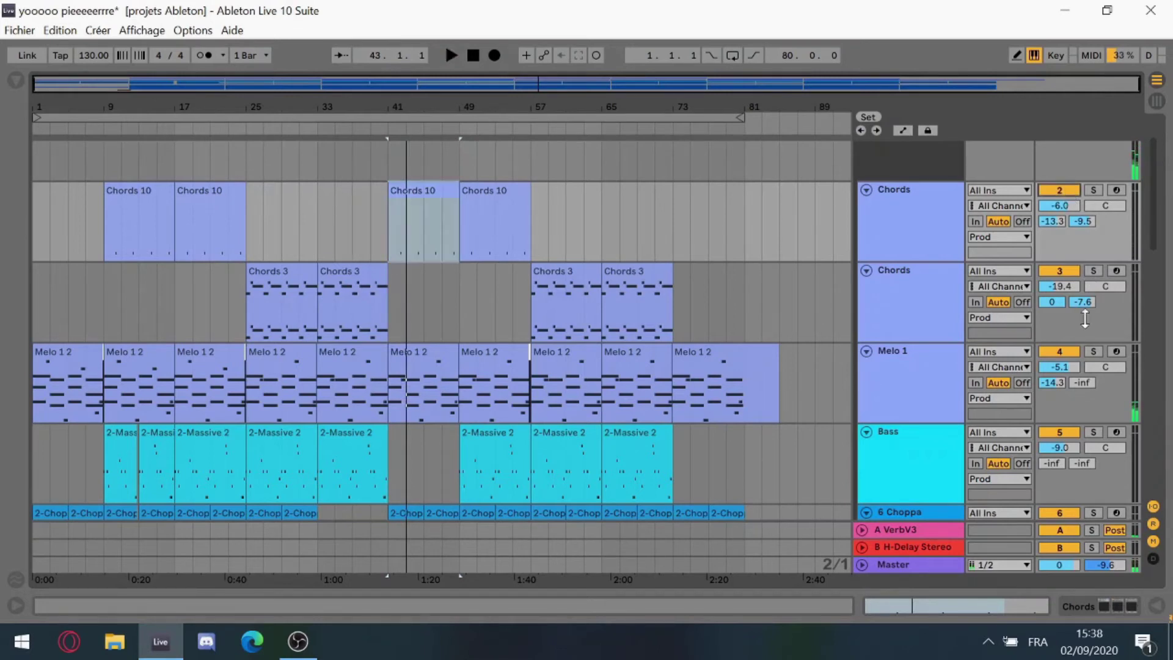
Solo the Melo 1 track, play it briefly from the clip at bar 49, and turn the solo off
scroll(1069, 302, "down", 3)
scroll(1075, 306, "up", 2)
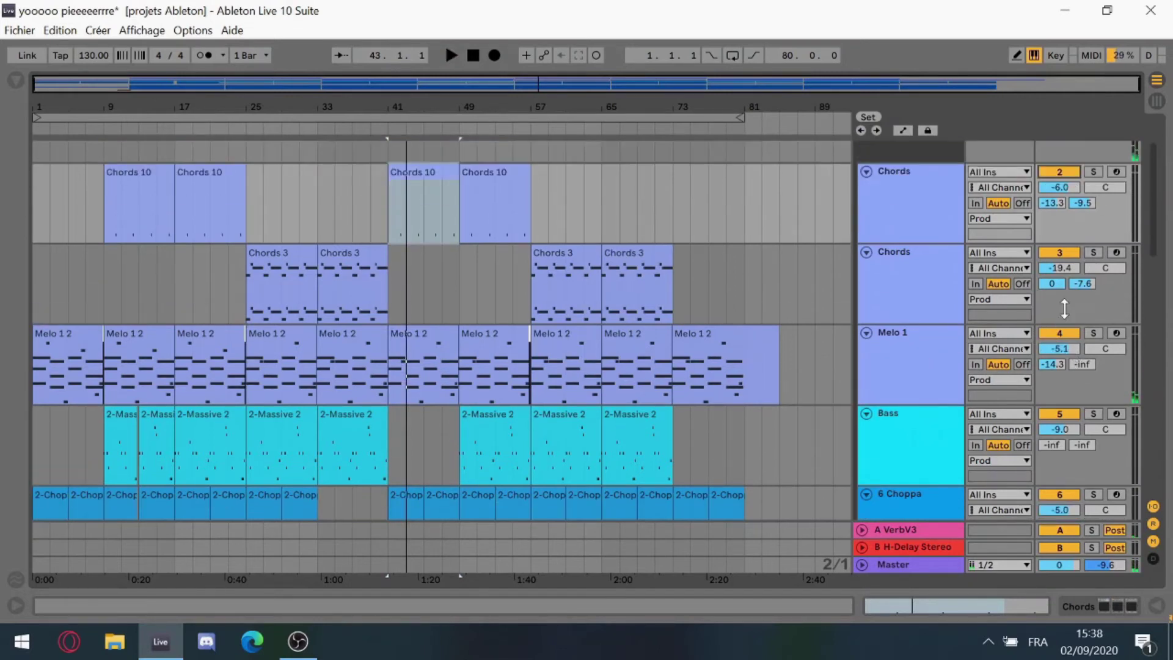
left_click(1093, 333)
scroll(1097, 335, "down", 2)
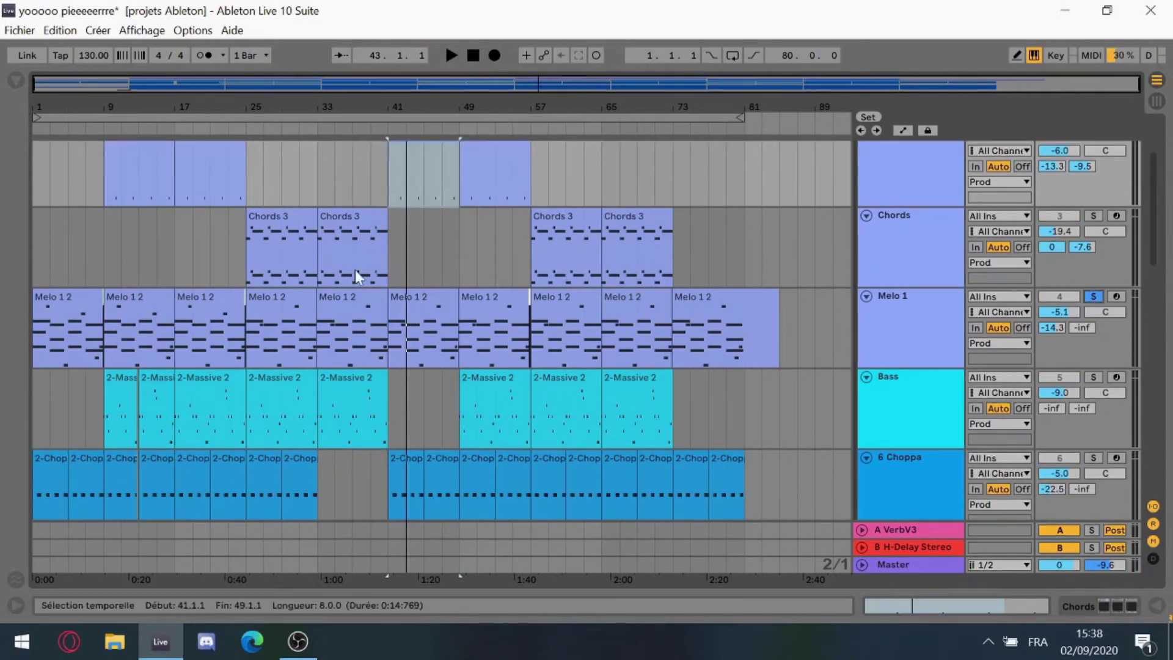
left_click(904, 304)
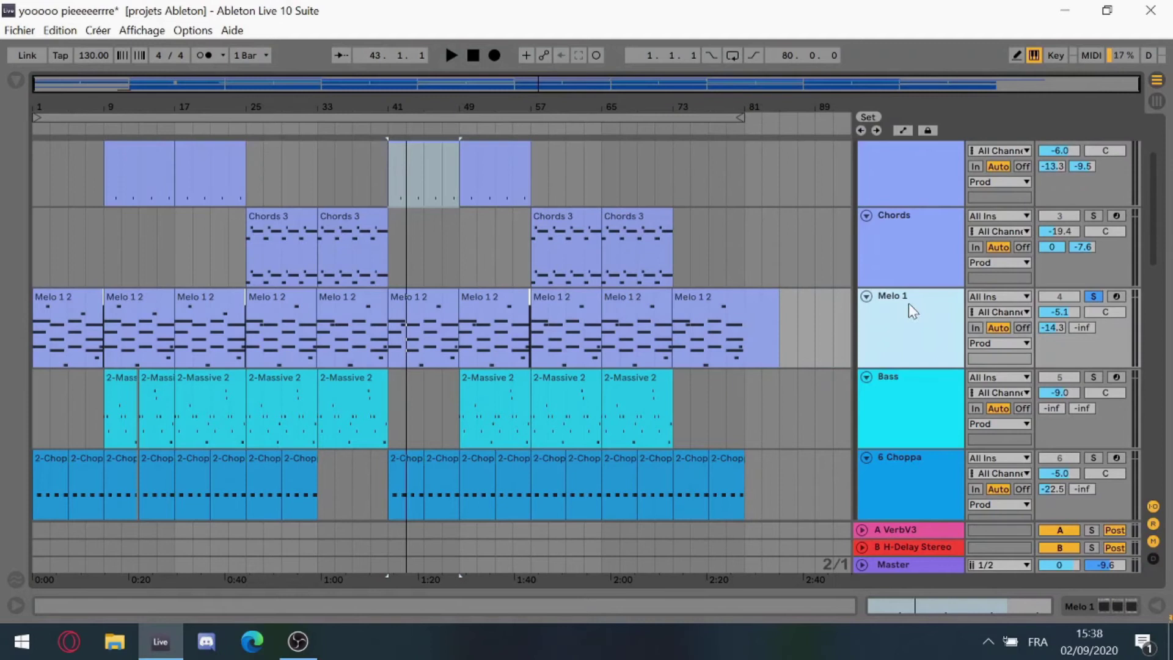
left_click(491, 303)
key("space")
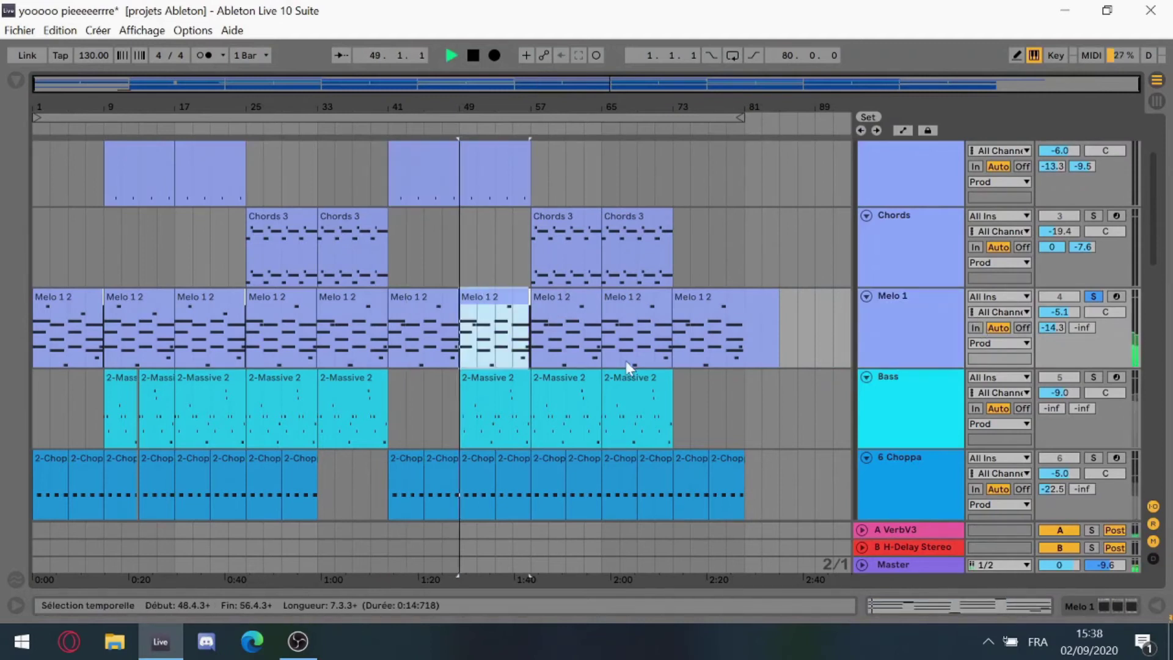
key("space")
left_click(1091, 295)
Try muting and soloing the first Chords track, and restore it to normal playback
scroll(1053, 392, "up", 3)
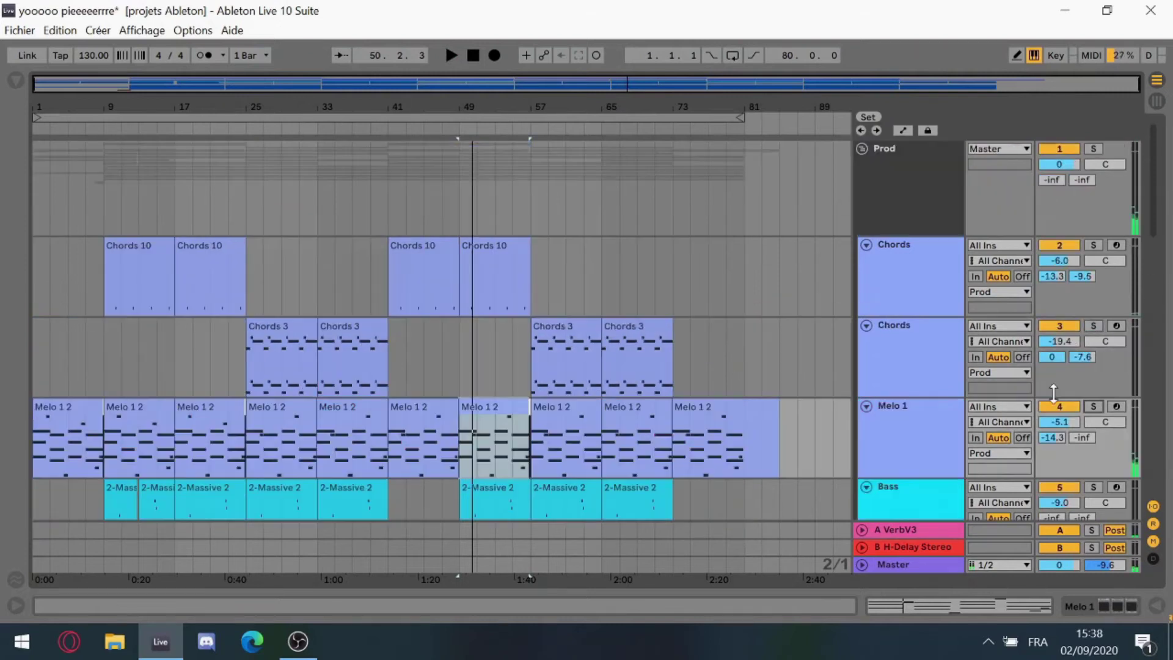
left_click(1059, 245)
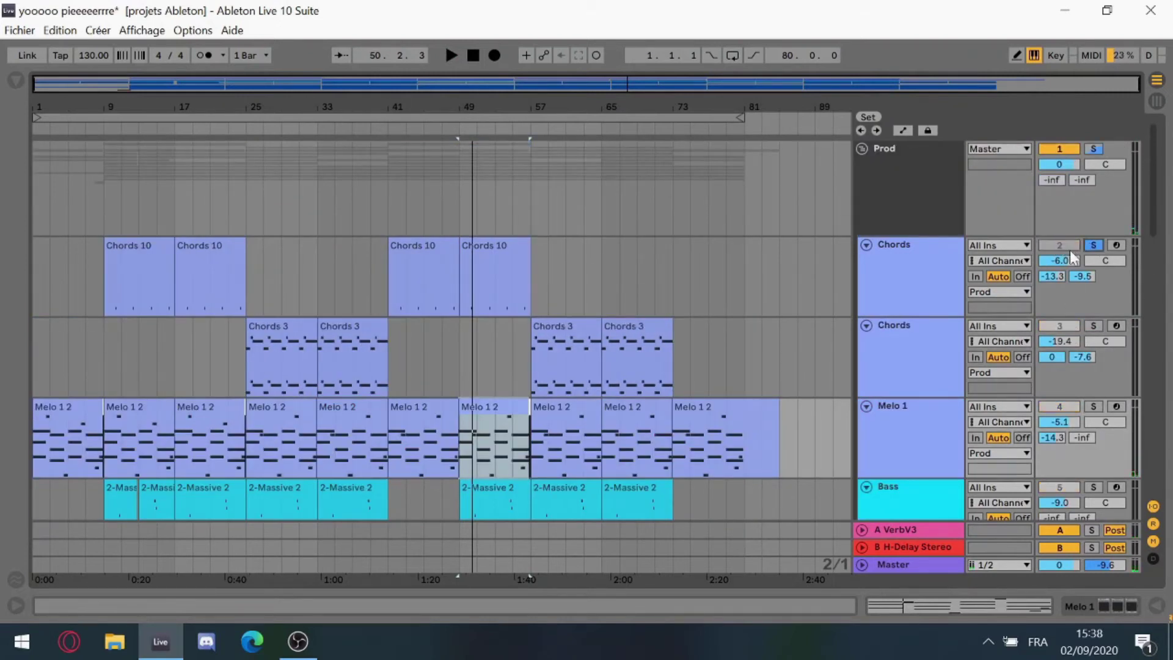
left_click(1093, 245)
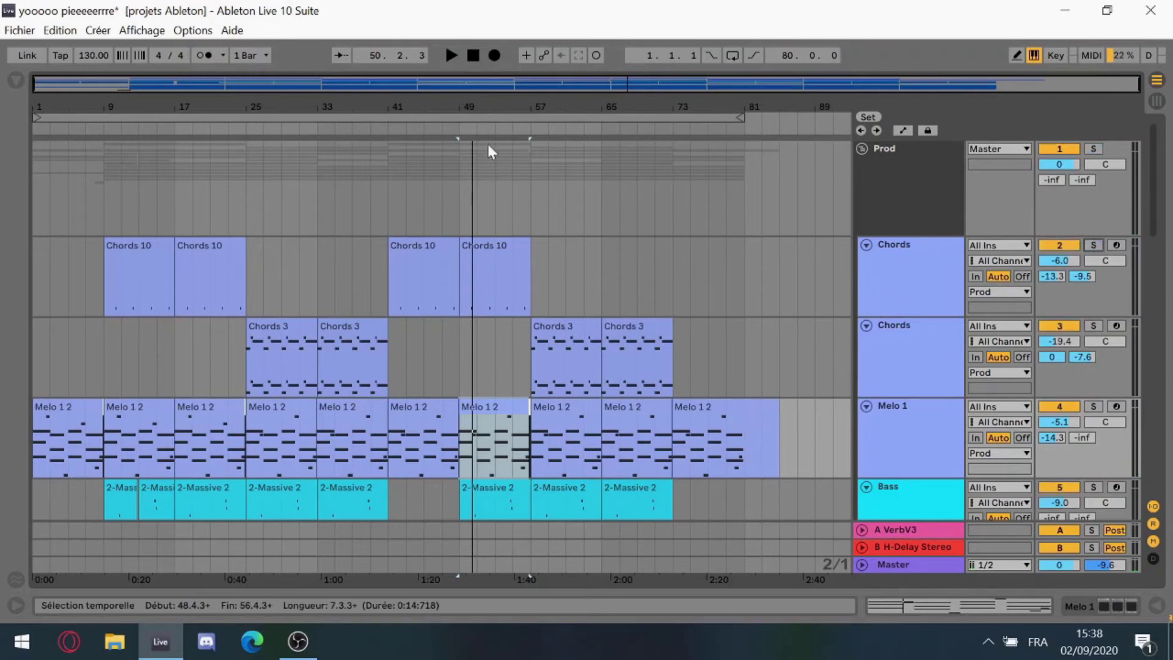
left_click(37, 148)
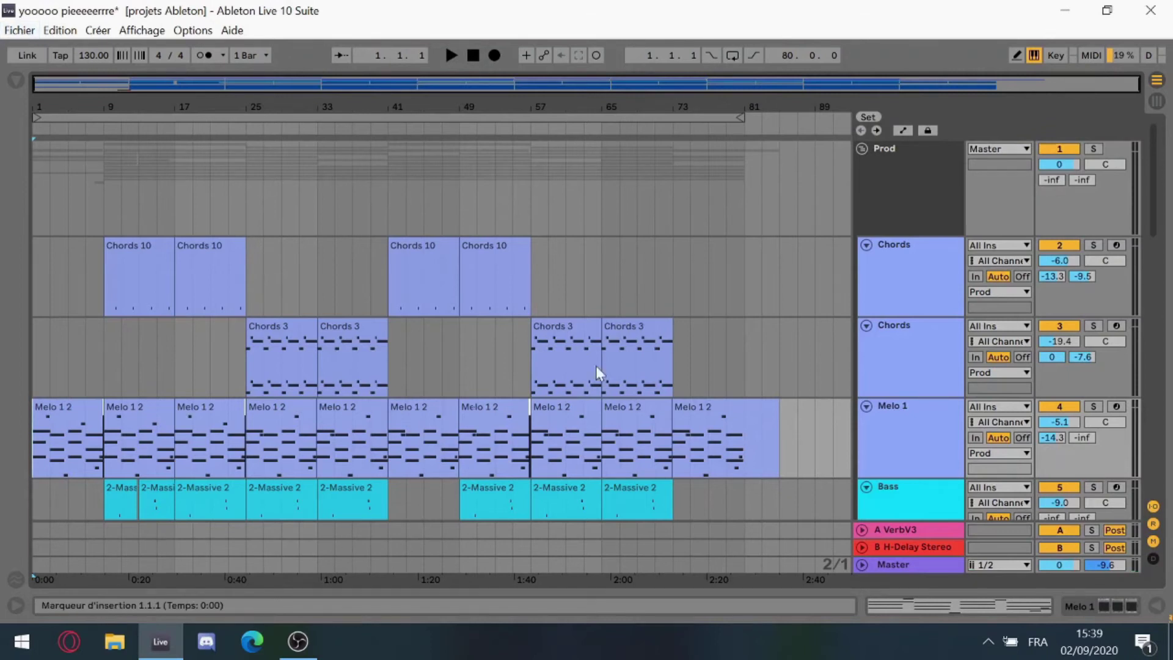
left_click(25, 28)
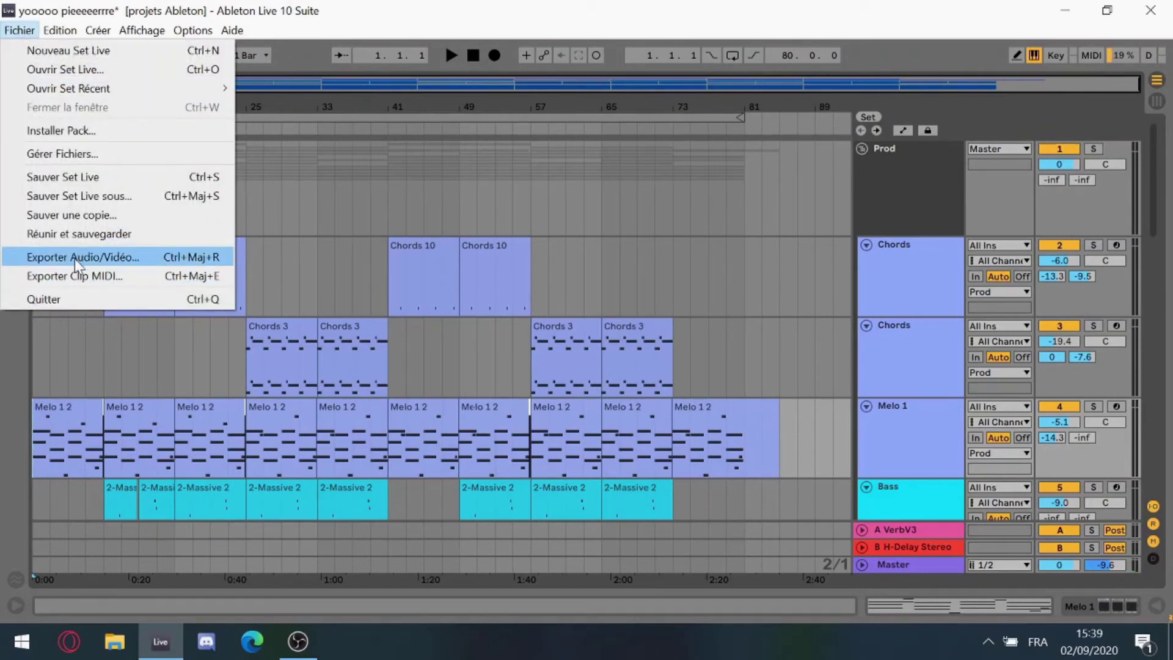
left_click(802, 353)
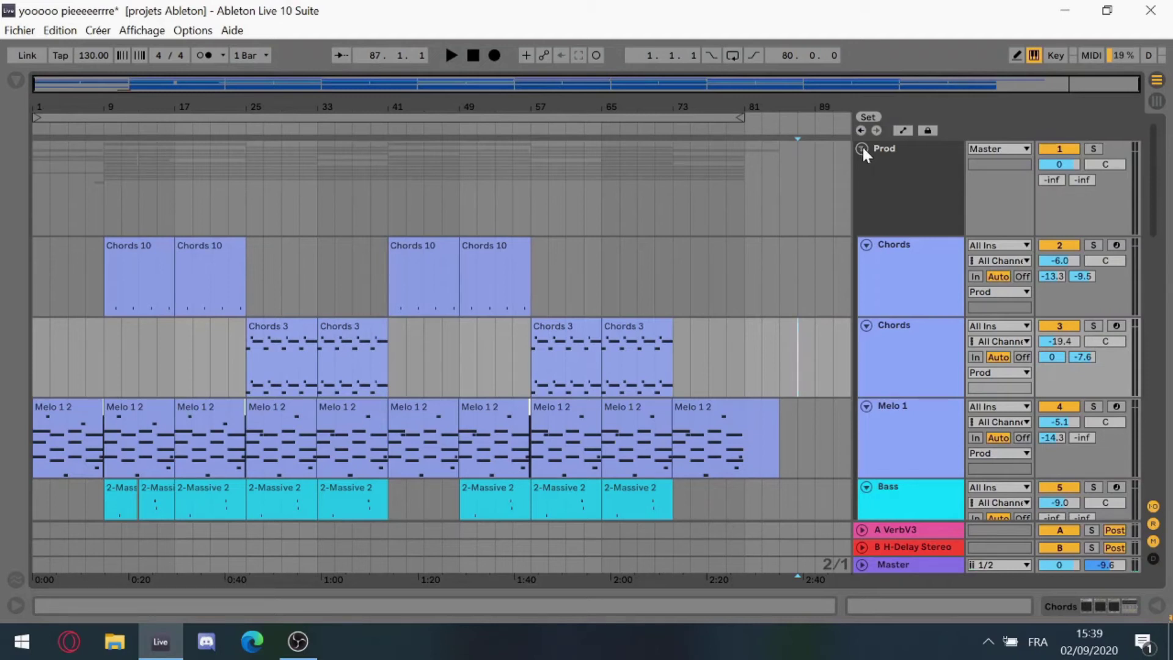
Switch to full-screen view and collapse the Prod track group
key("F11")
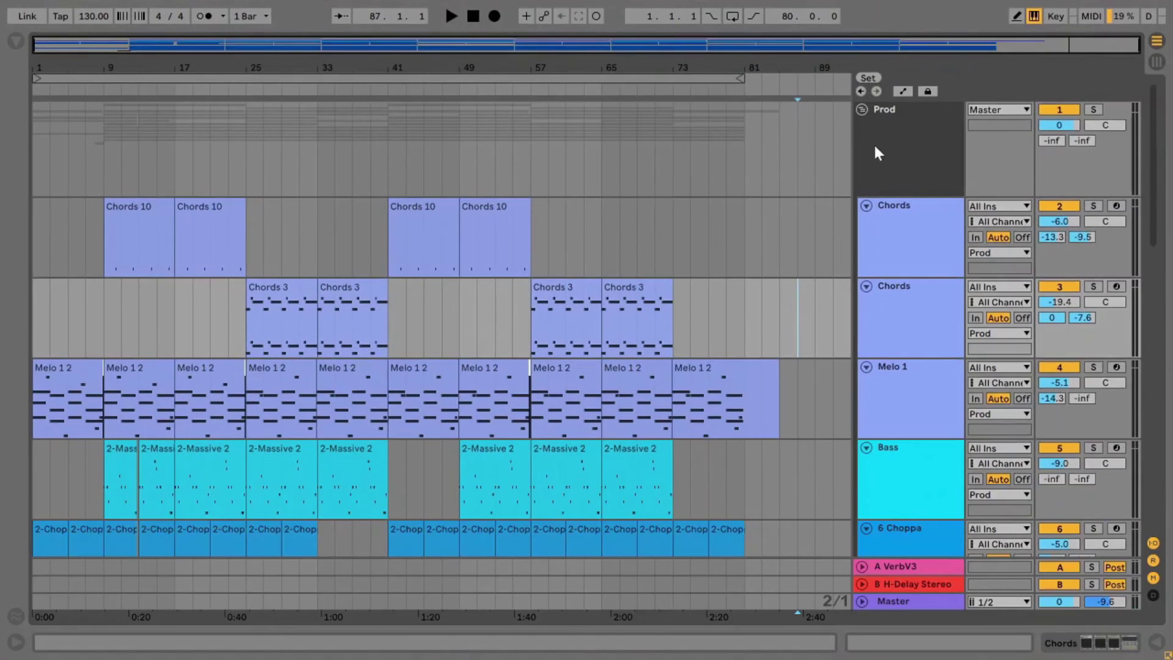
left_click(862, 108)
left_click(890, 105)
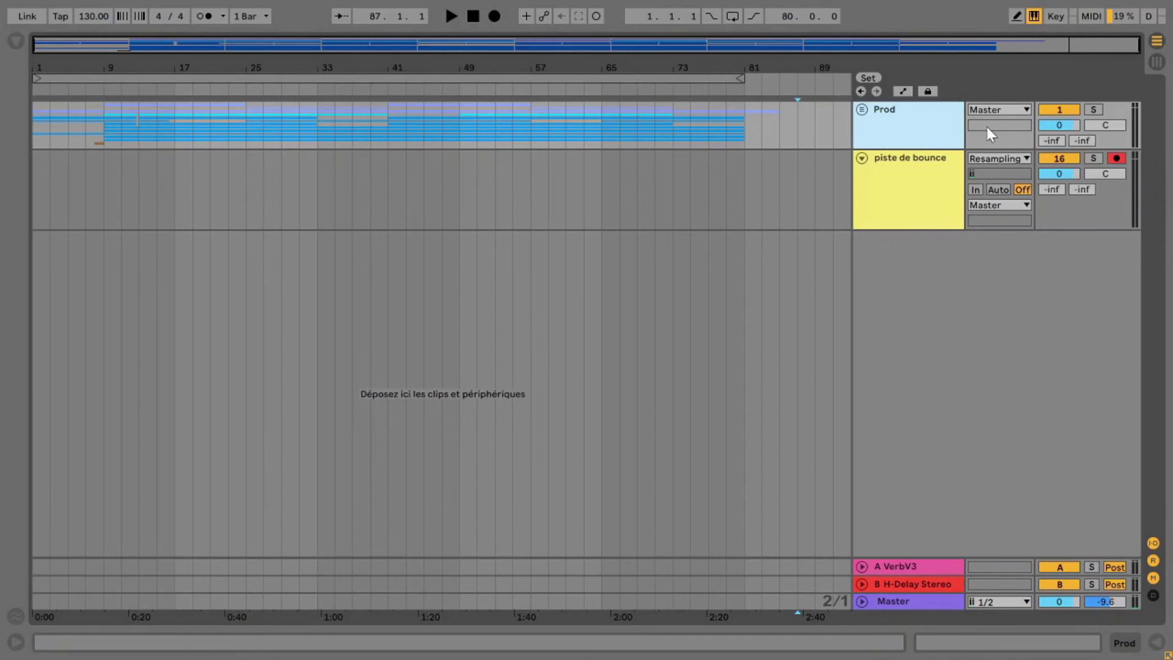
Choose Resampling as the audio input of the piste de bounce track
left_click(894, 182)
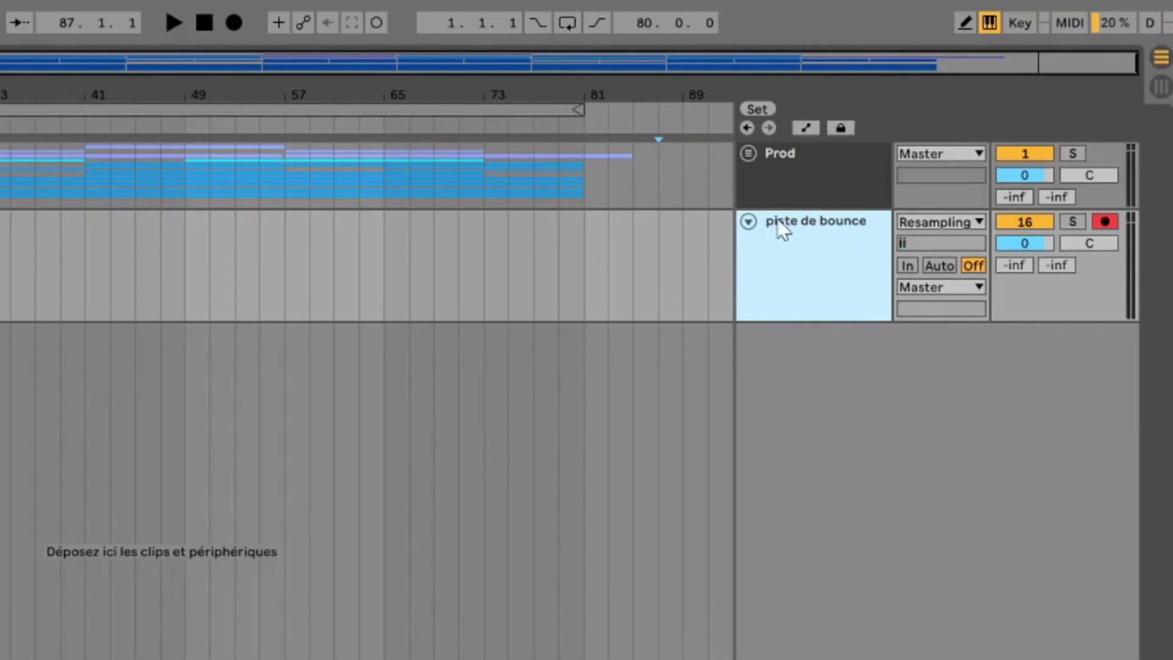
left_click(954, 221)
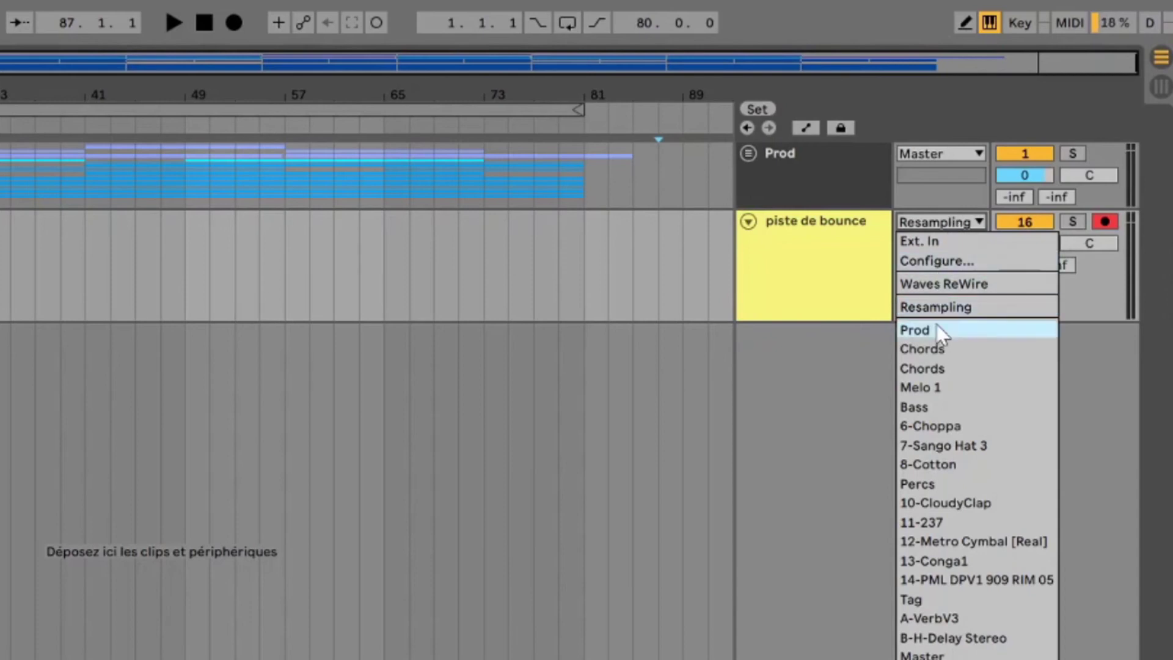
left_click(935, 305)
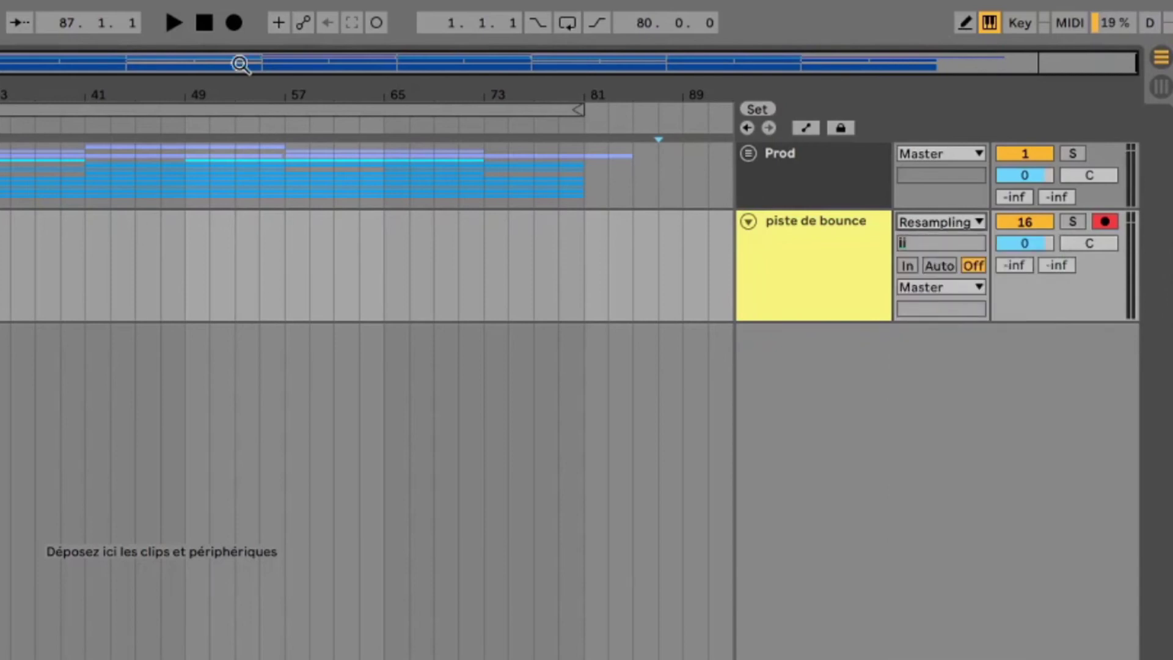
Record the beat from bar 1 to about bar 11 onto the armed piste de bounce track, and stop the recording
left_click(257, 22)
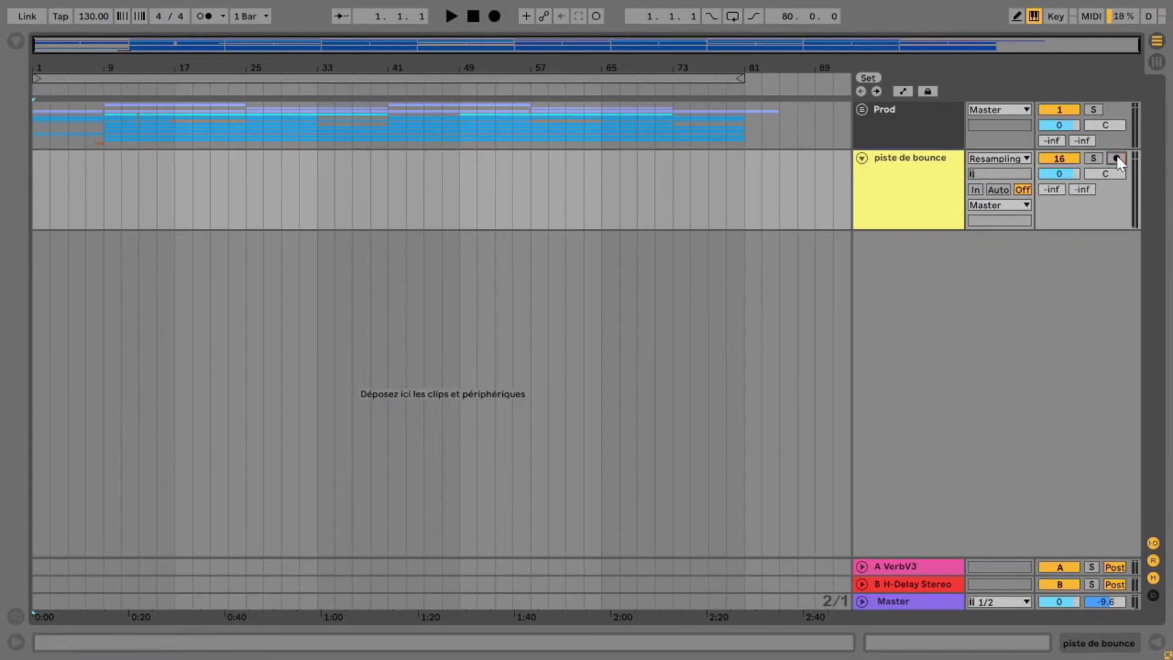
left_click(497, 15)
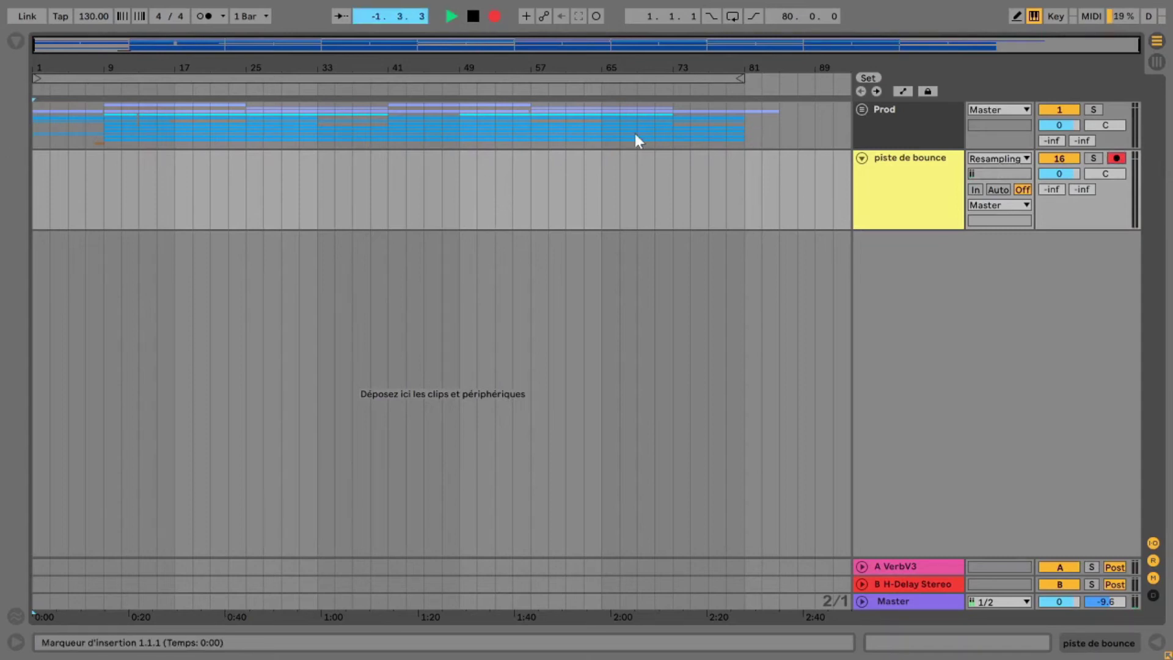
left_click_drag(143, 67, 259, 73)
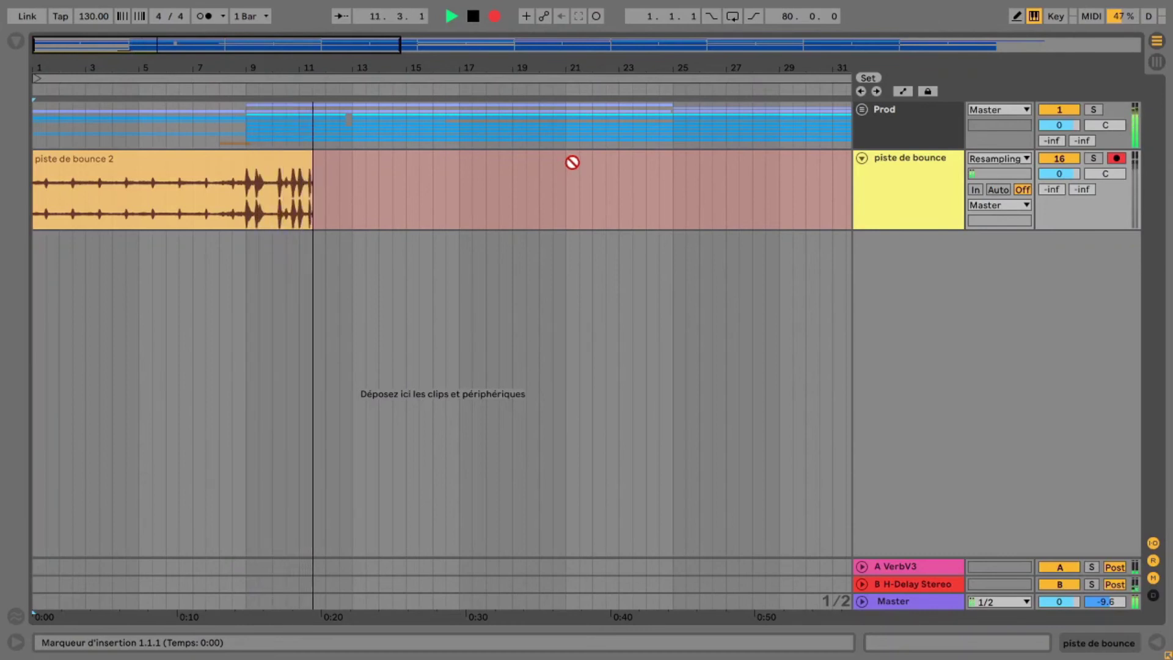
key("space")
left_click_drag(353, 60, 352, 18)
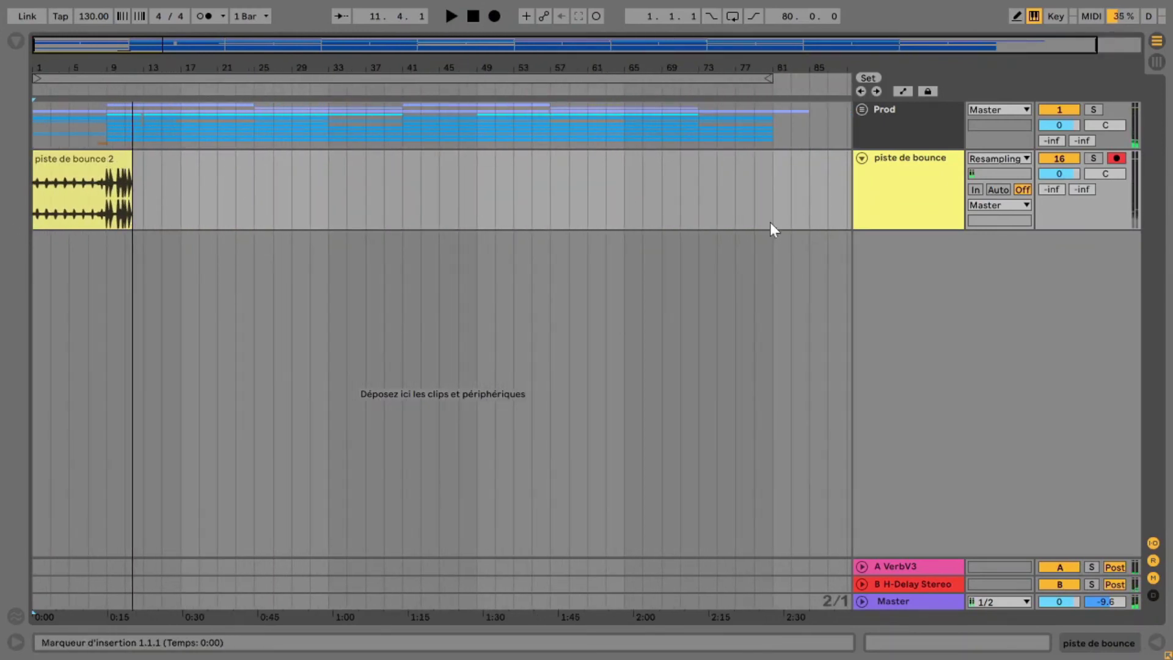
Leave full-screen view and select the part of the recorded piste de bounce clip from bar 9 to its end
left_click(114, 156)
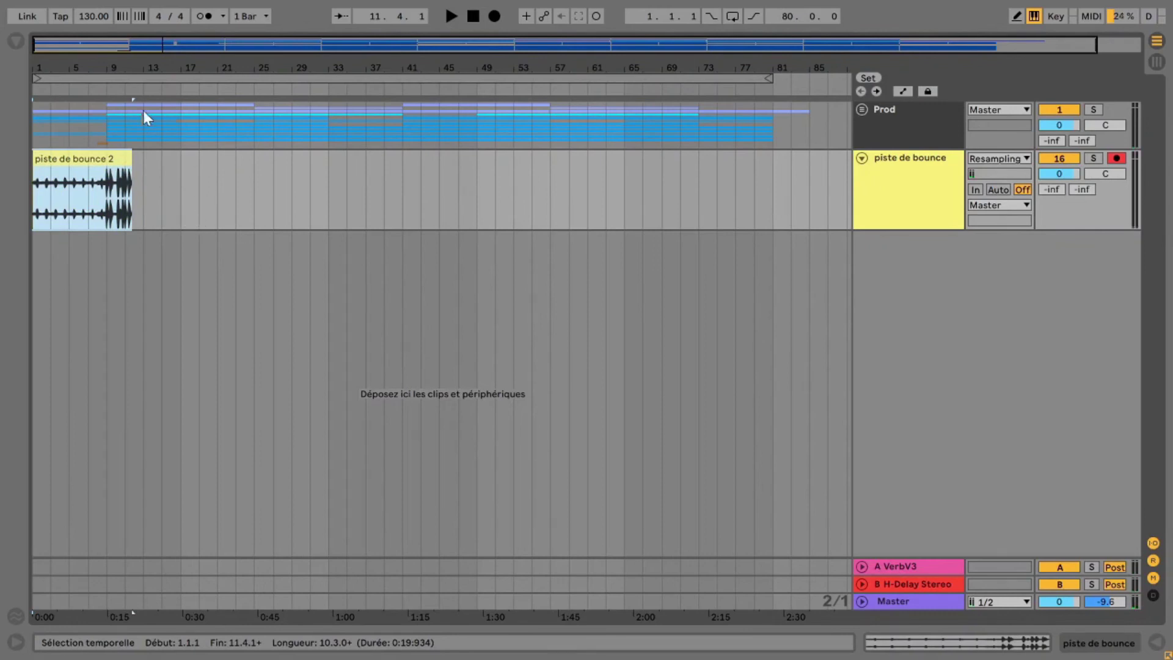
left_click(914, 182)
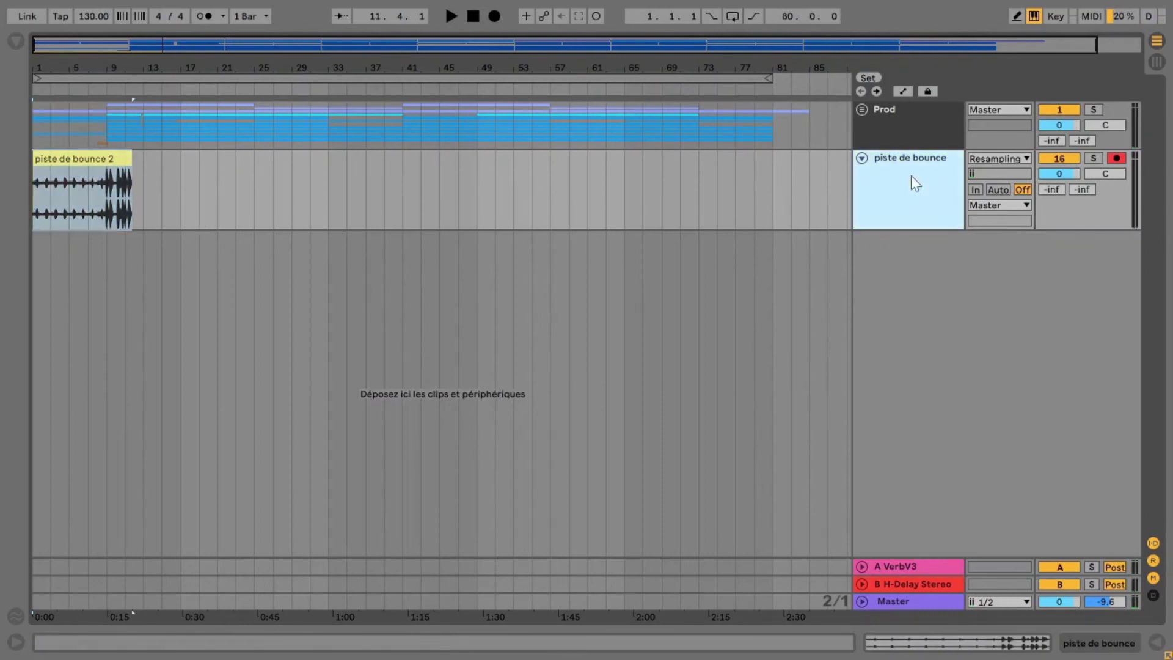
left_click(96, 161)
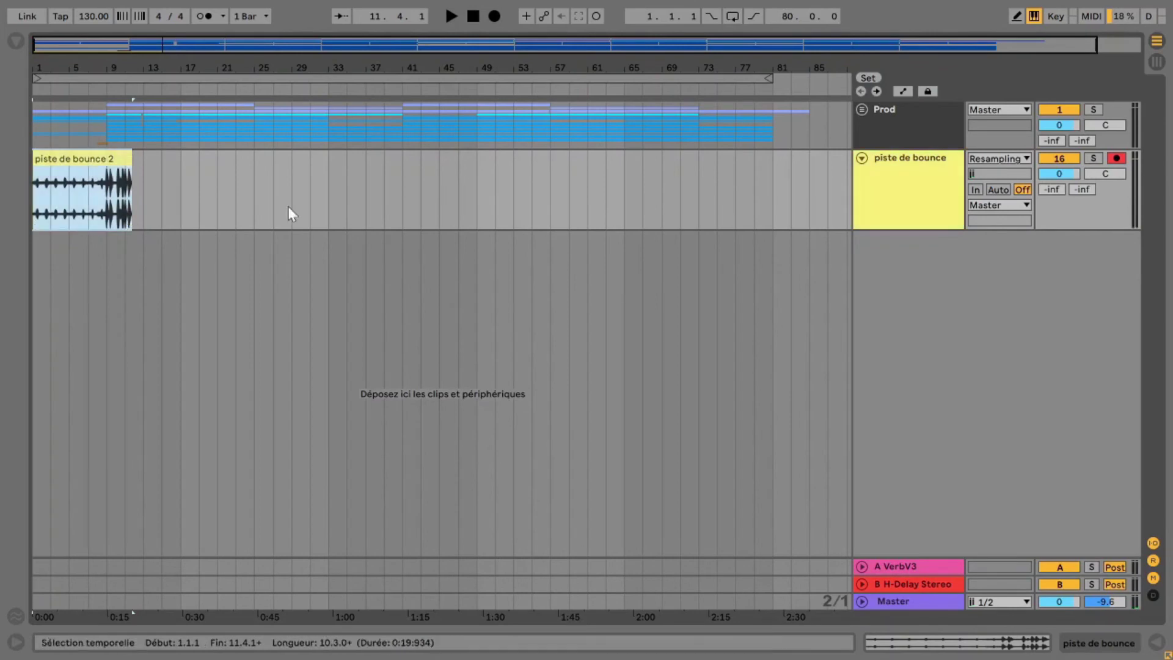
key("F11")
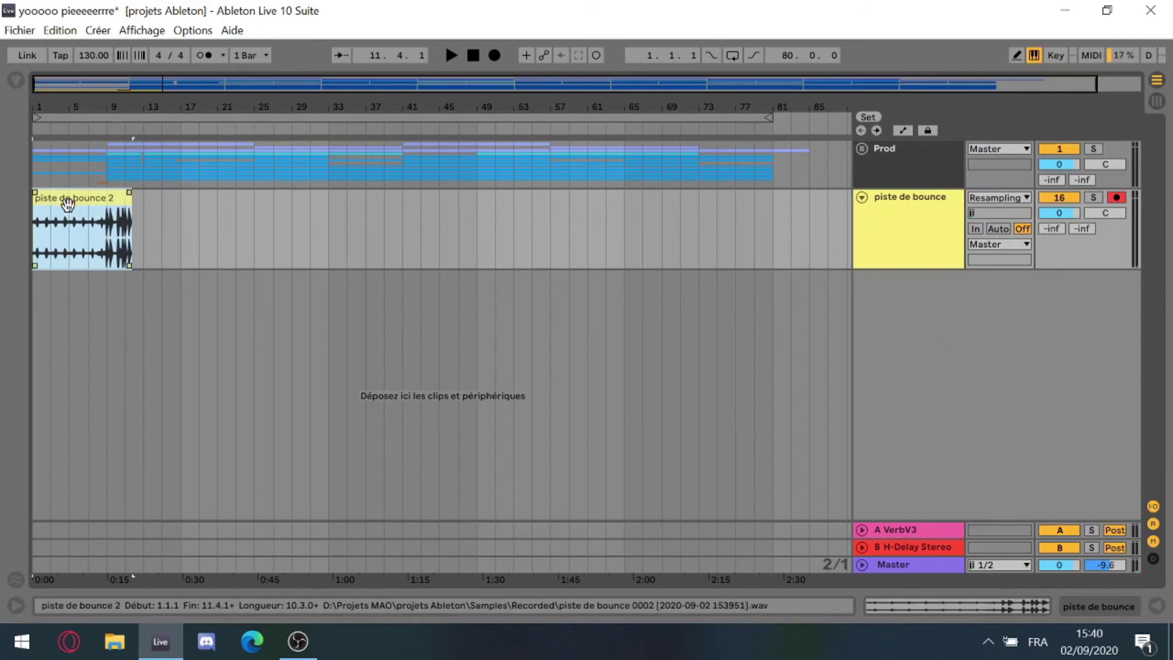
left_click_drag(106, 227, 132, 229)
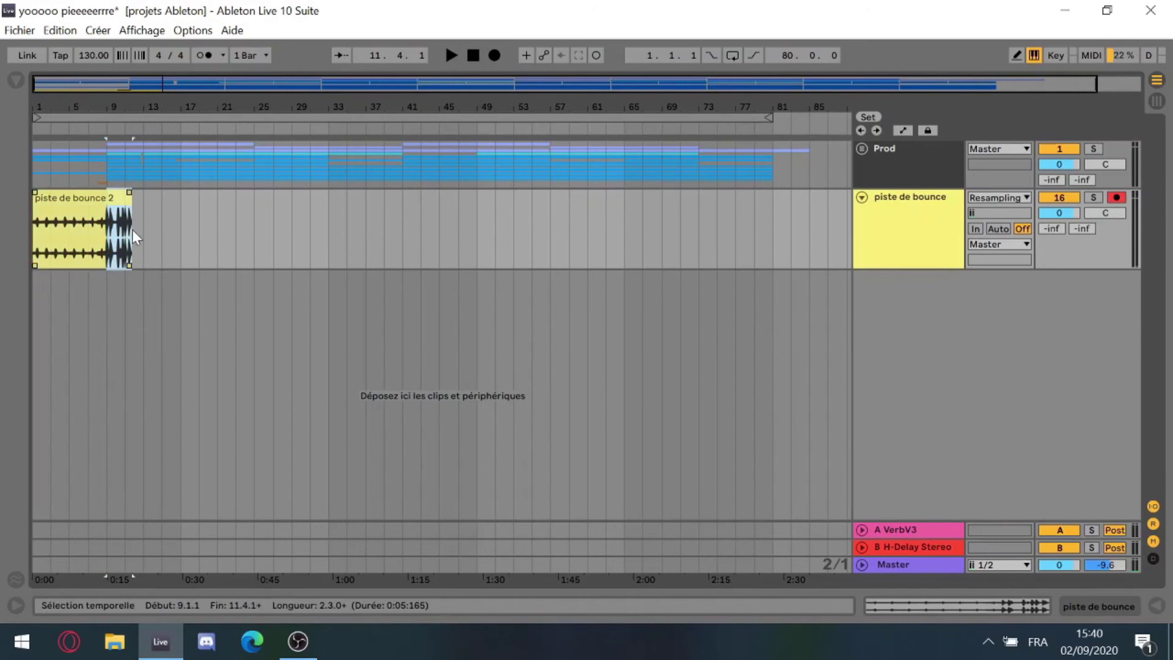
left_click(862, 149)
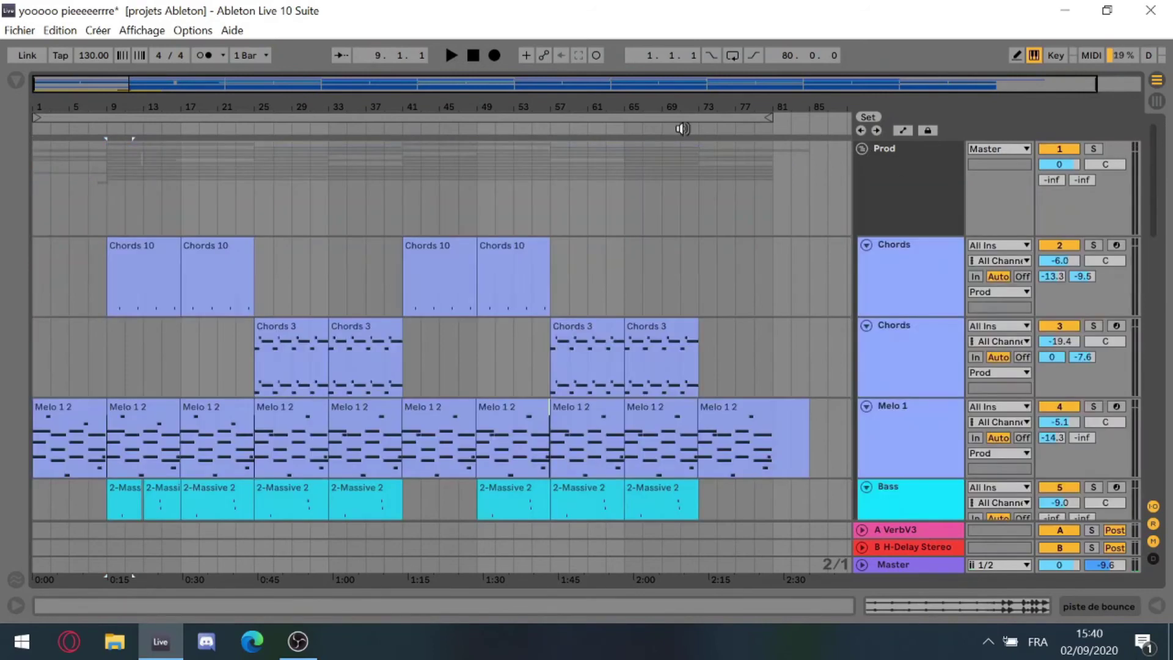
left_click(862, 147)
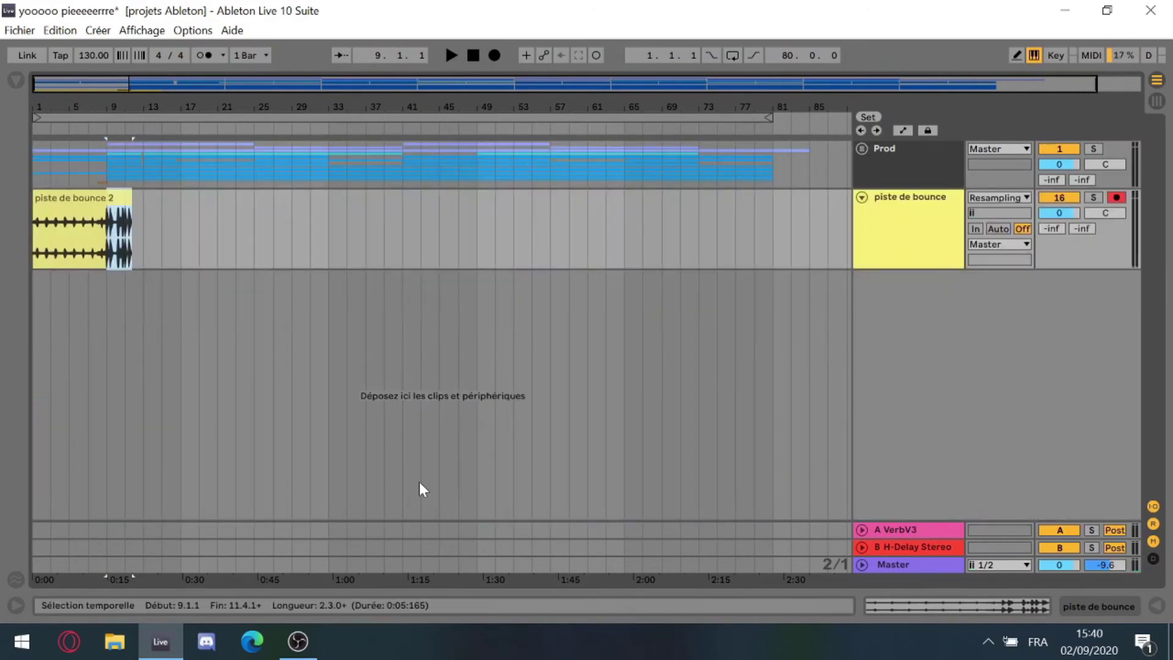
Rename the recorded clip on the piste de bounce track as "bounce prod"
left_click(91, 202)
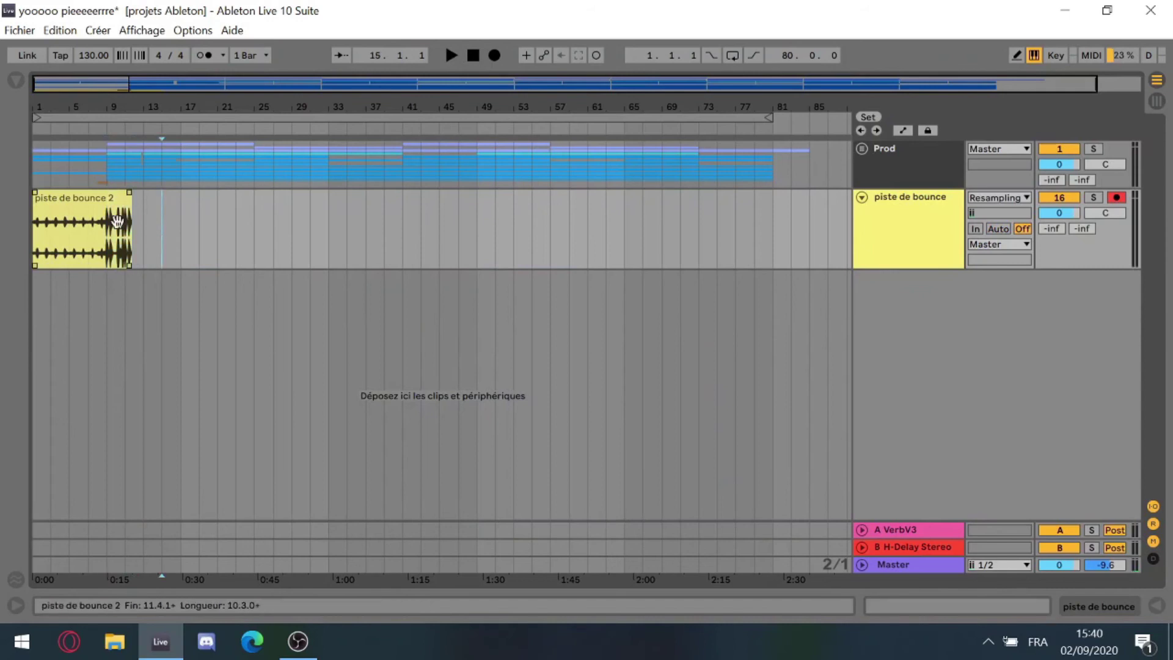
right_click(72, 215)
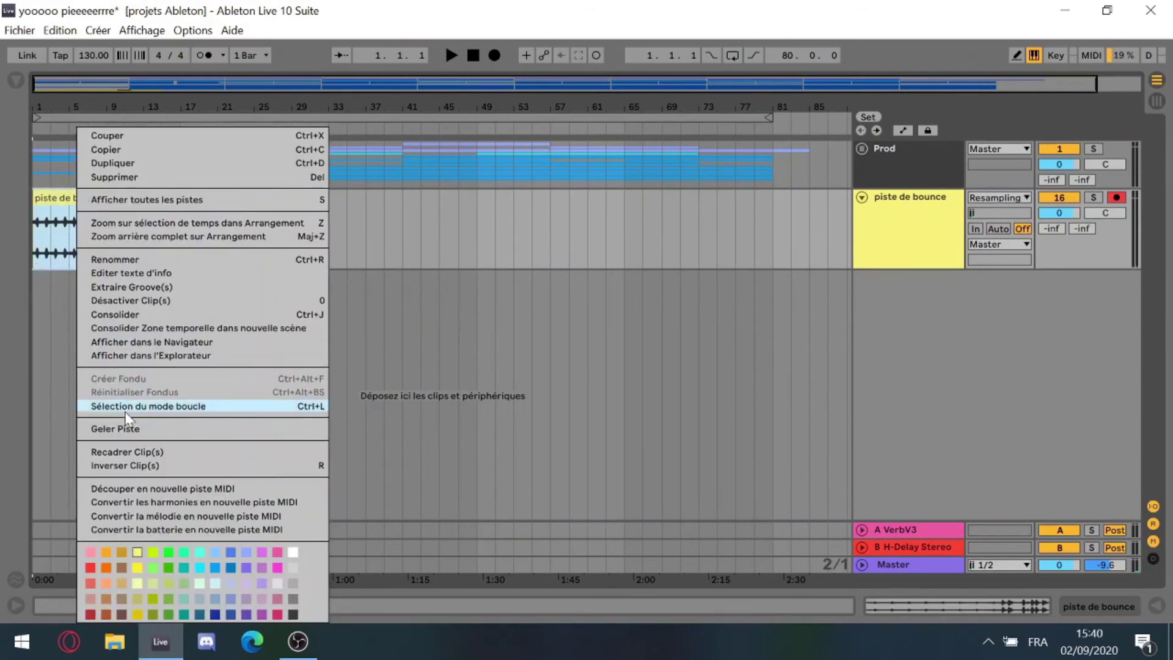
left_click(116, 259)
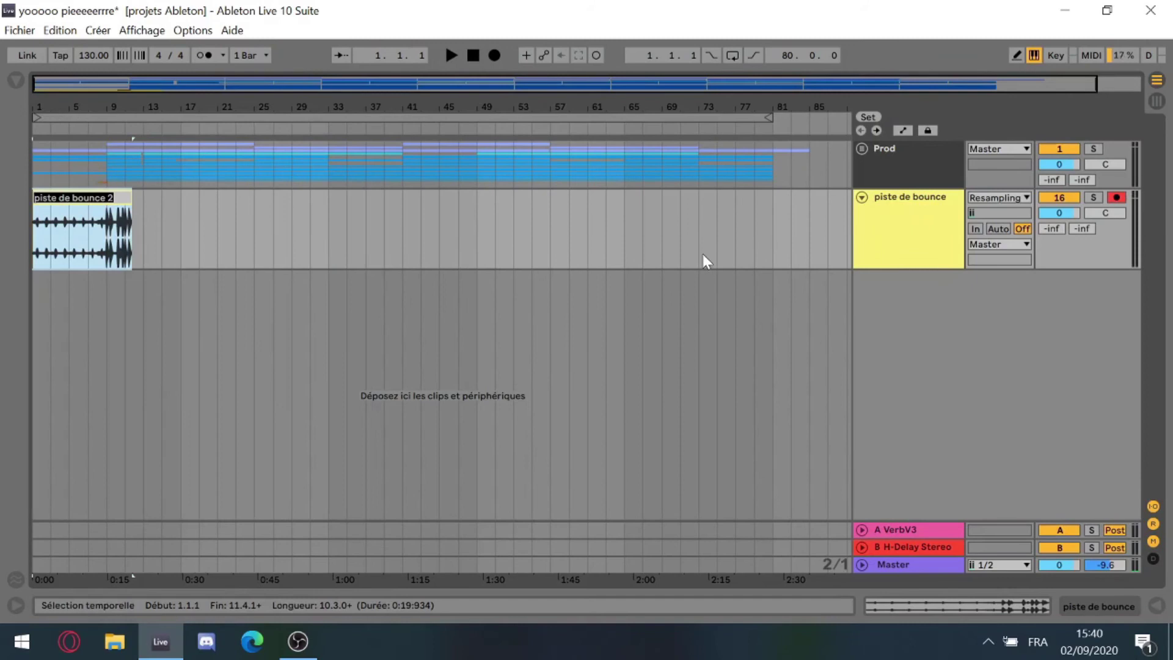
type("bo")
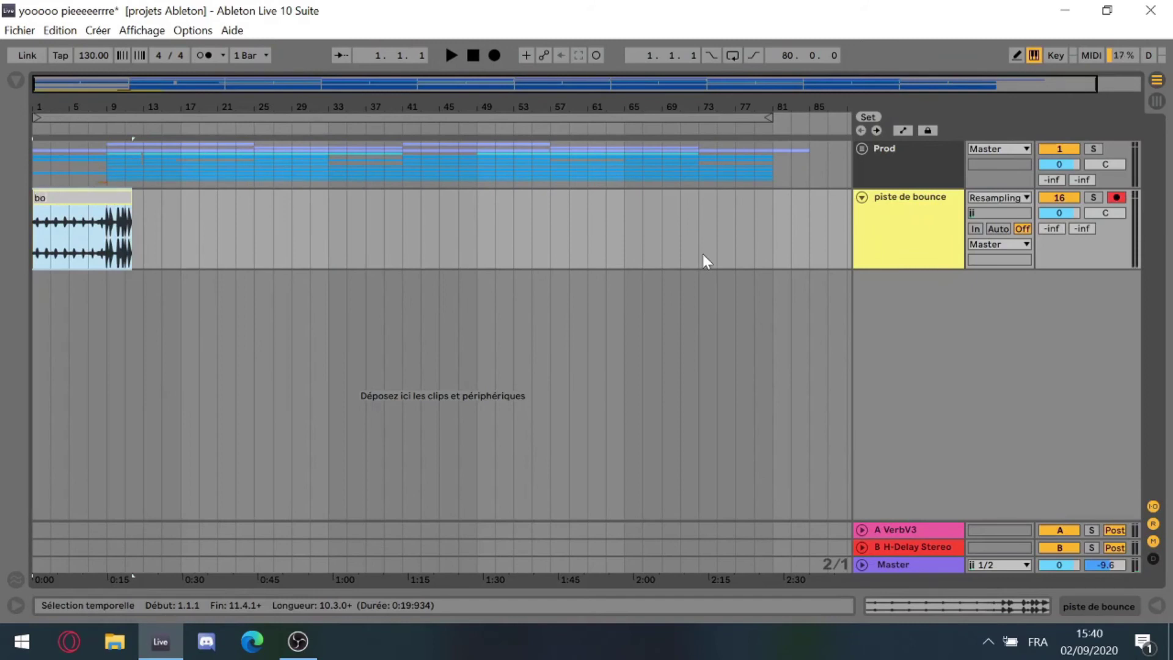
type("unce prod")
key("Return")
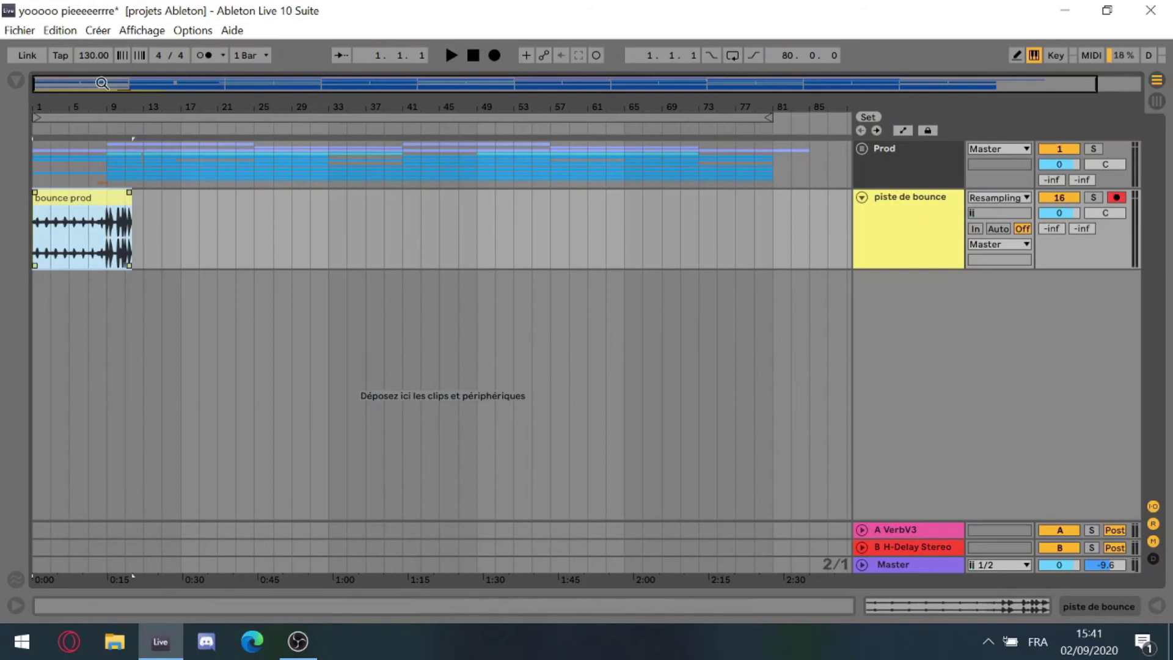
Examine the bounce prod clip's waveform up close in its sample view, and return to the full arrangement
left_click_drag(50, 86, 73, 161)
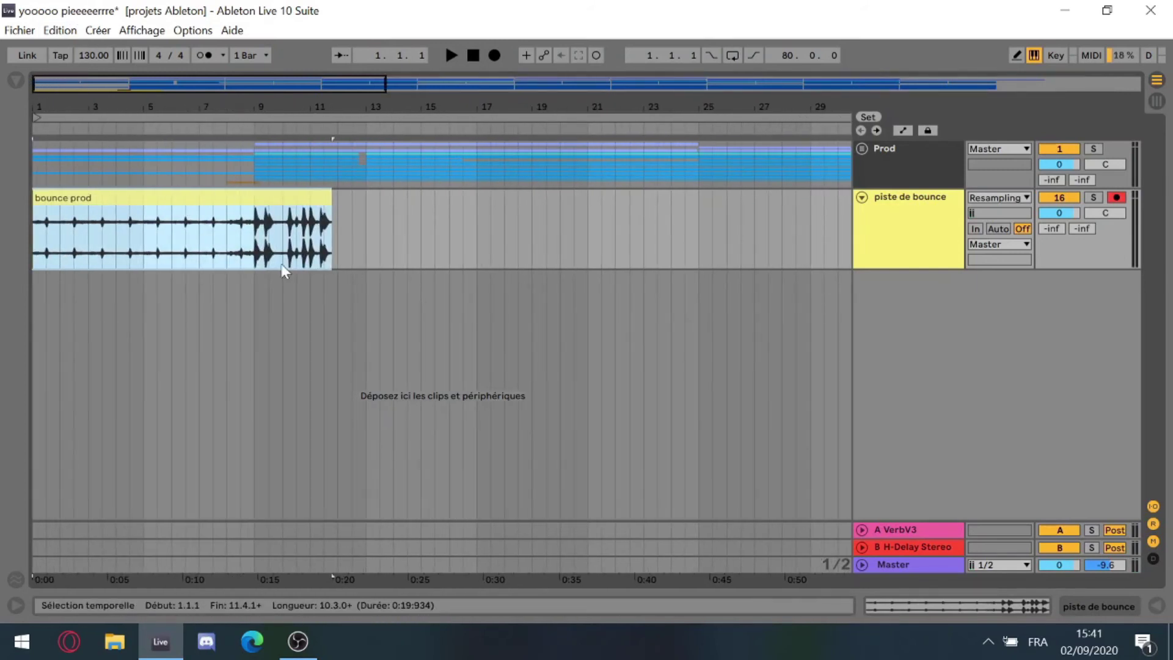
double_click(254, 206)
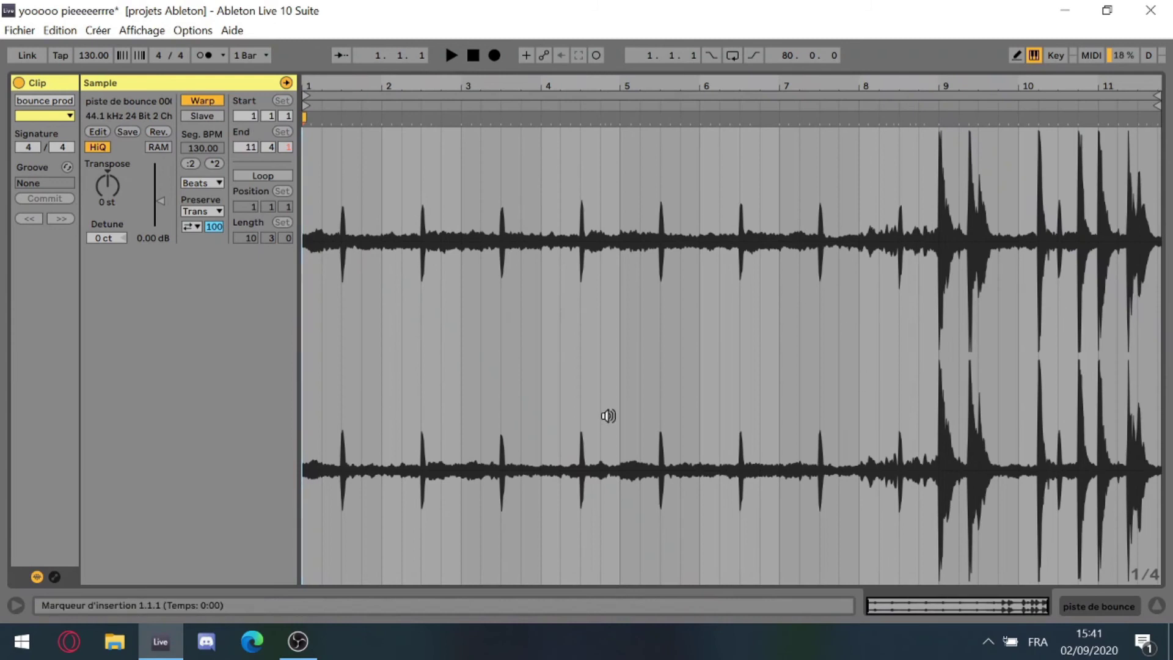
left_click(1156, 605)
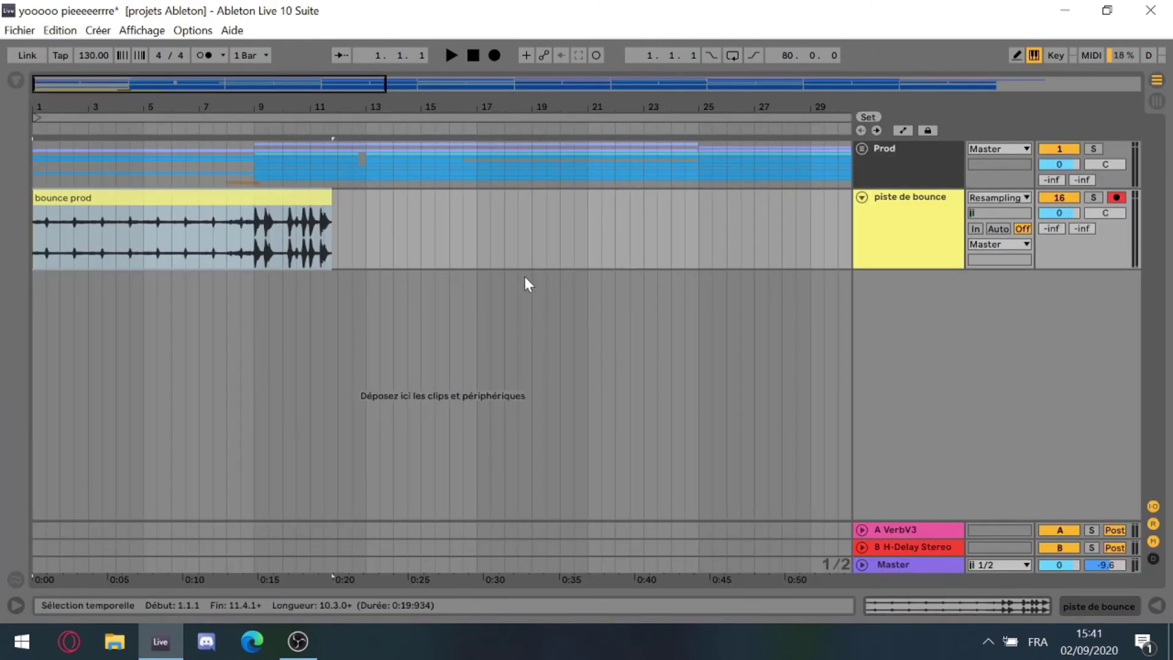
left_click_drag(328, 90, 945, 86)
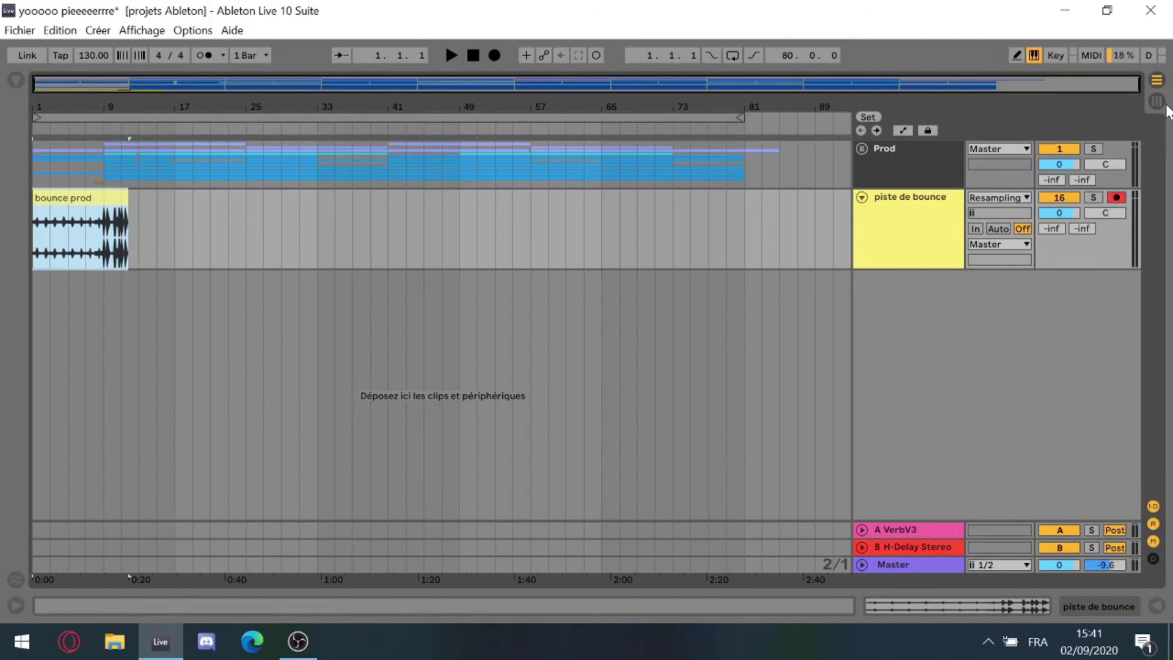
In Session view, compare the effect chains of the Master track and the Prod group
left_click(1156, 101)
left_click(1157, 606)
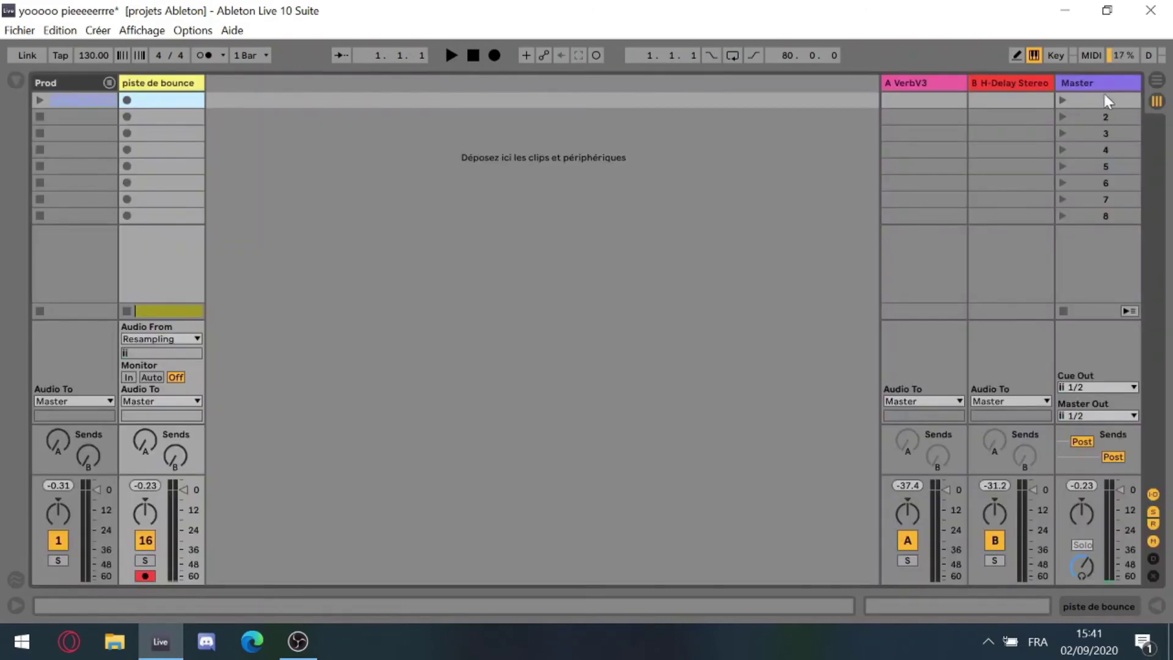
double_click(1102, 88)
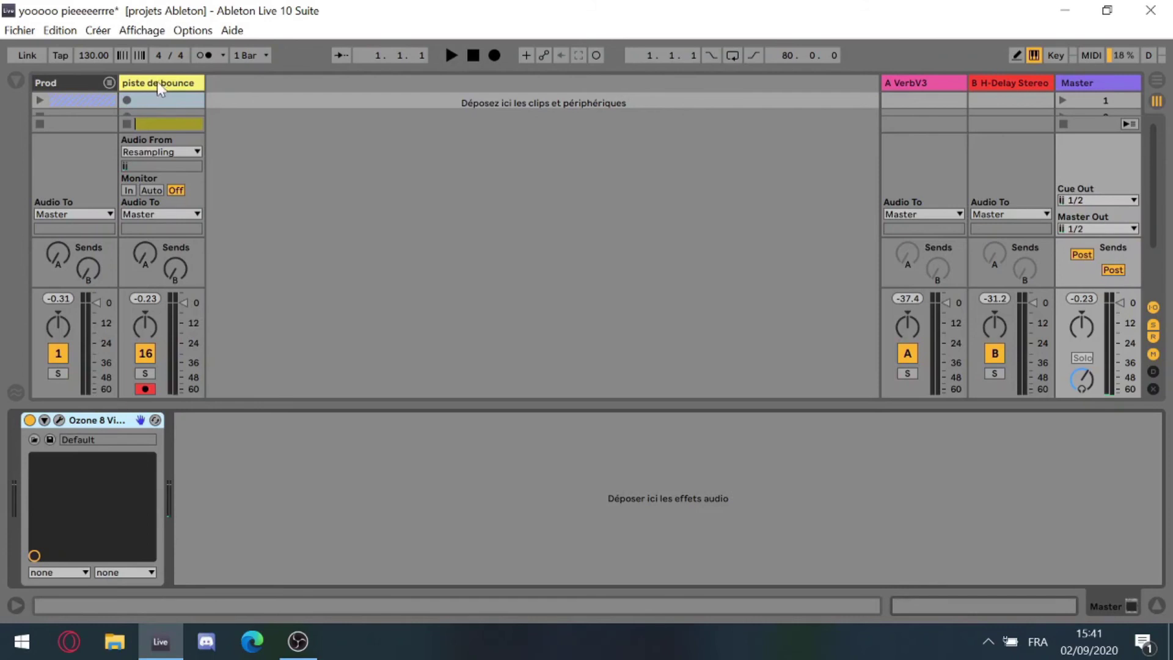
left_click(76, 82)
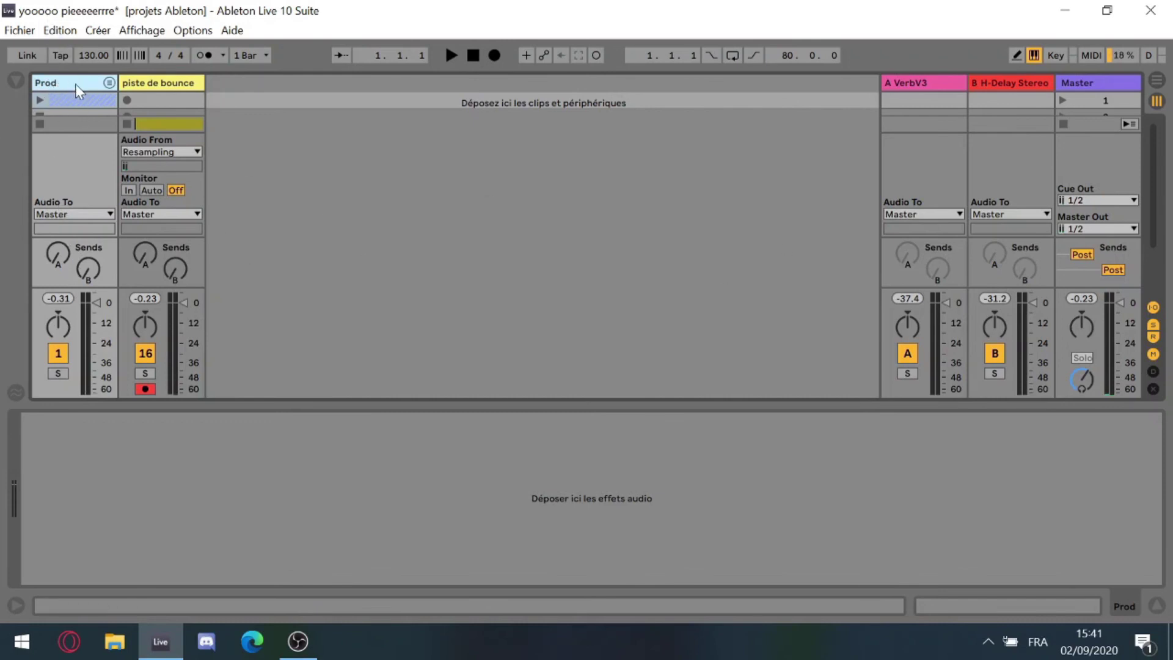
left_click(1099, 85)
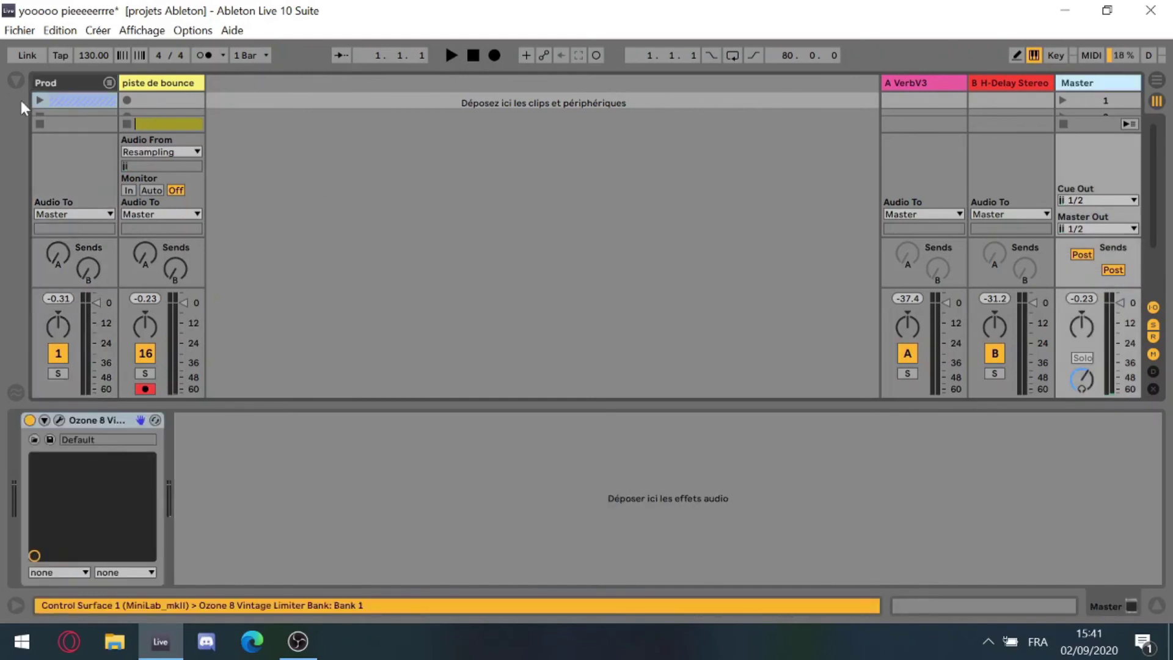
left_click(66, 85)
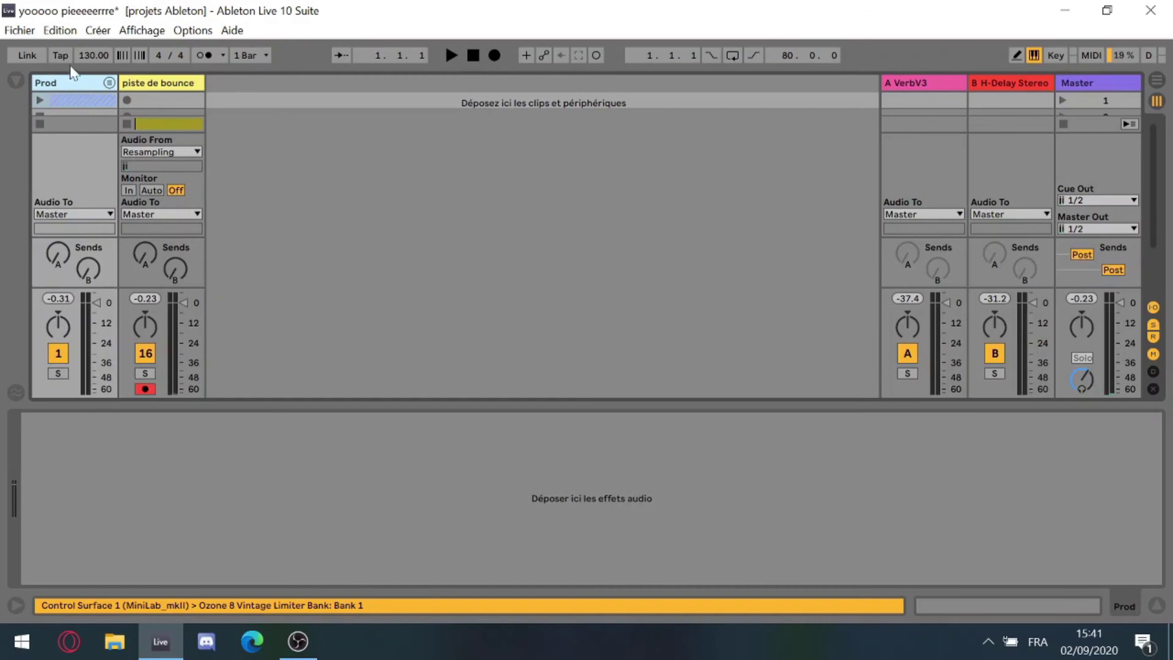
left_click(1086, 82)
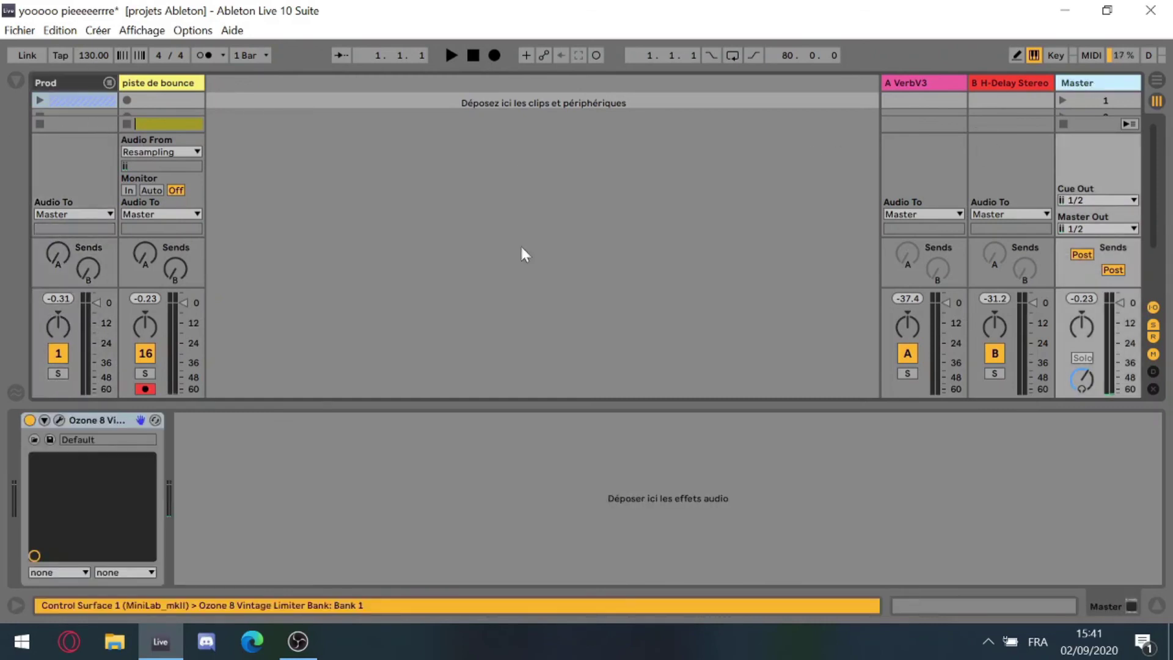
Open the Master track's Ozone 8 Vintage Limiter window, close it, and return to Arrangement view
left_click(59, 420)
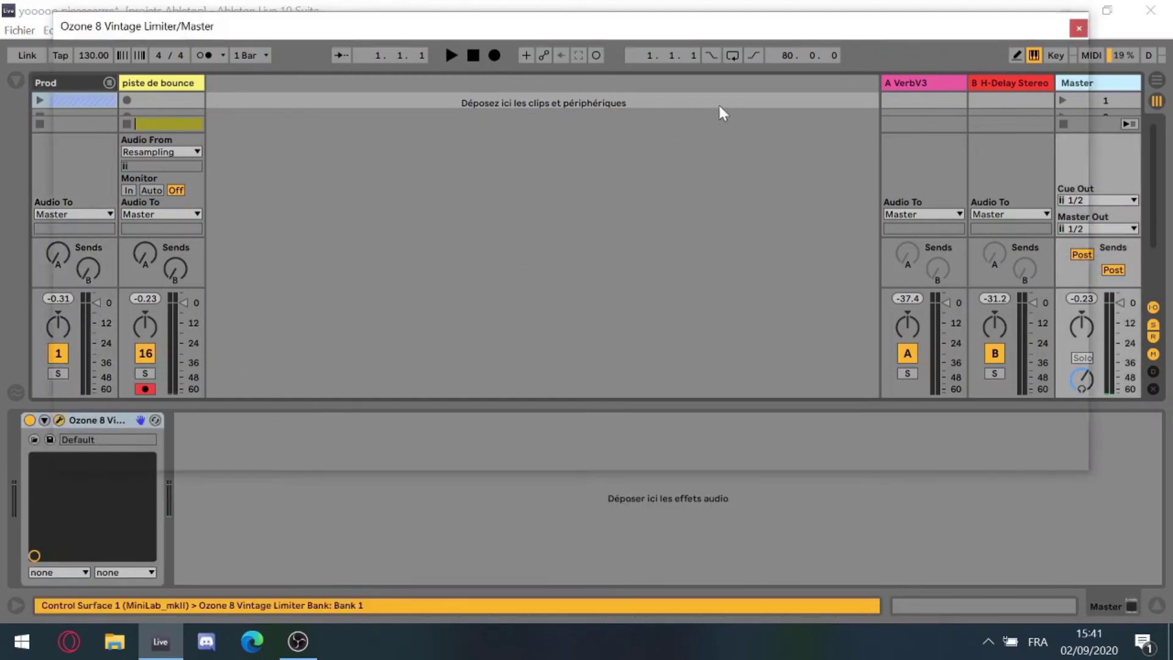
left_click(1078, 28)
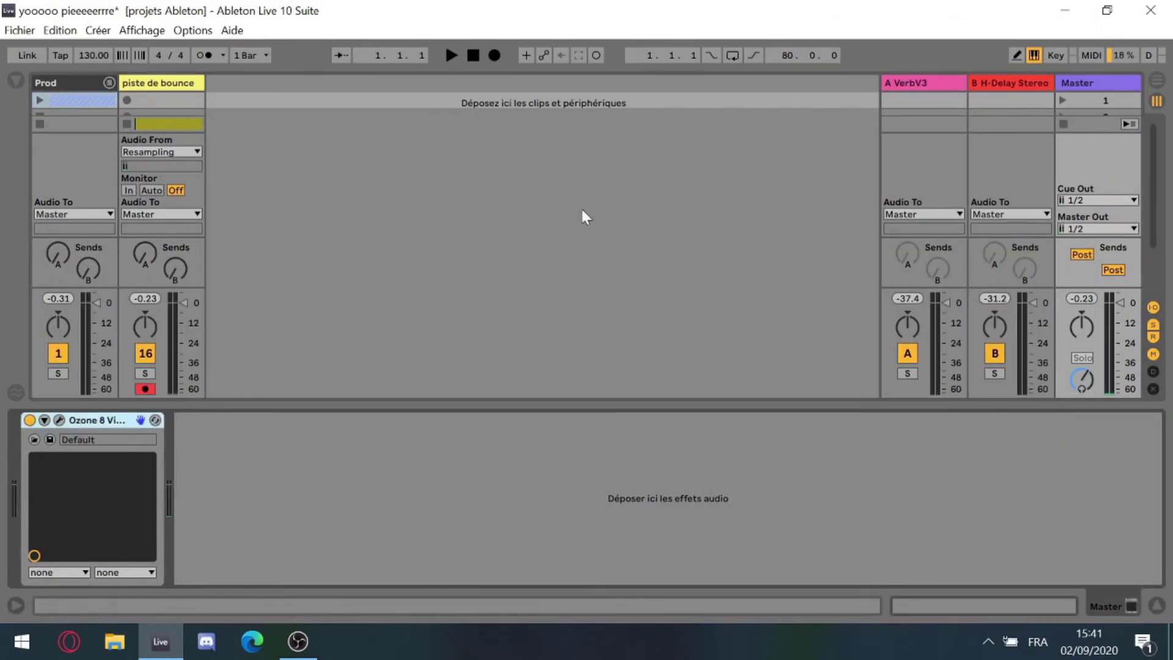
left_click(1158, 83)
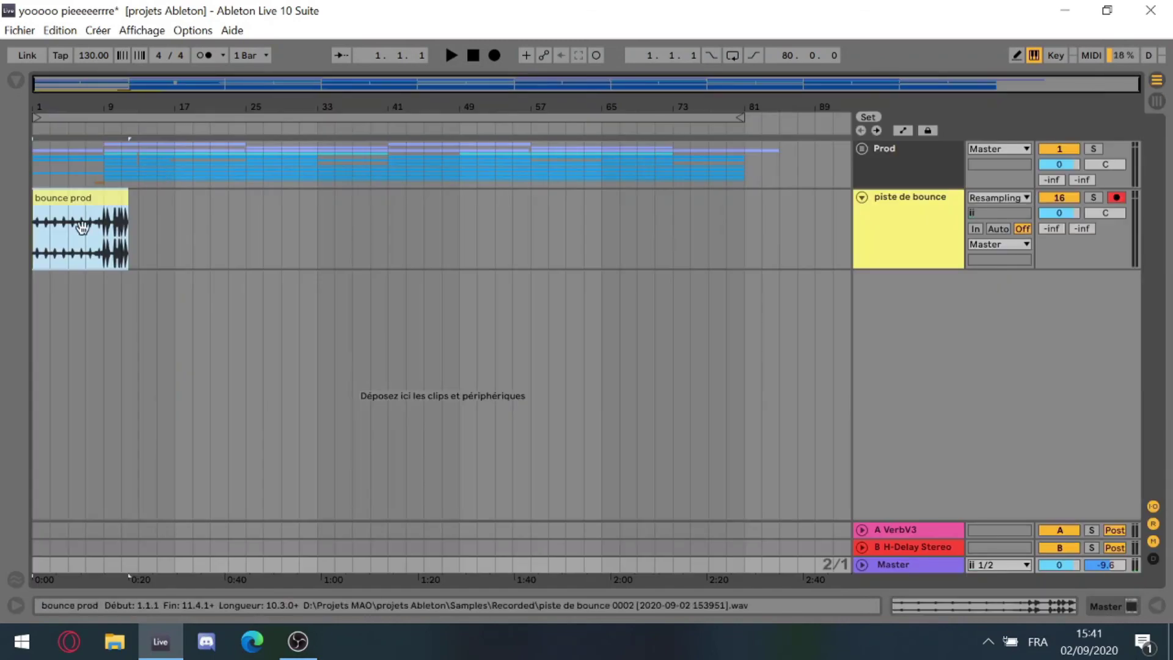
Try moving the Ozone 8 Vintage Limiter from the Master track to the Prod group in Session view, and return to Arrangement view
left_click(1156, 101)
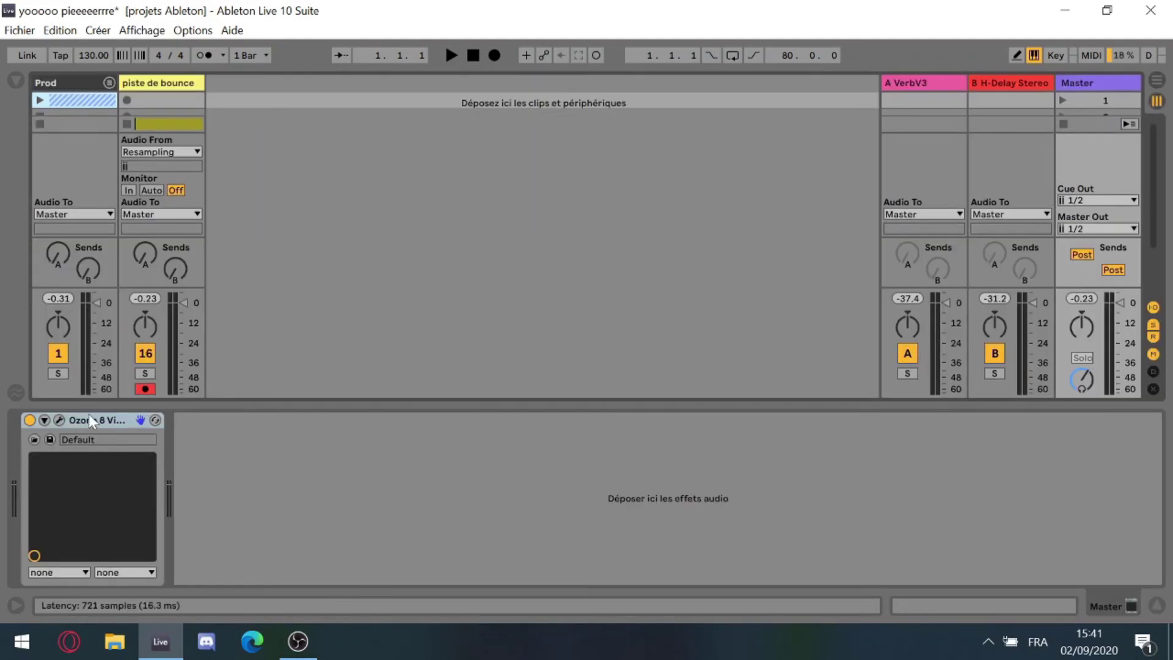
left_click(63, 83)
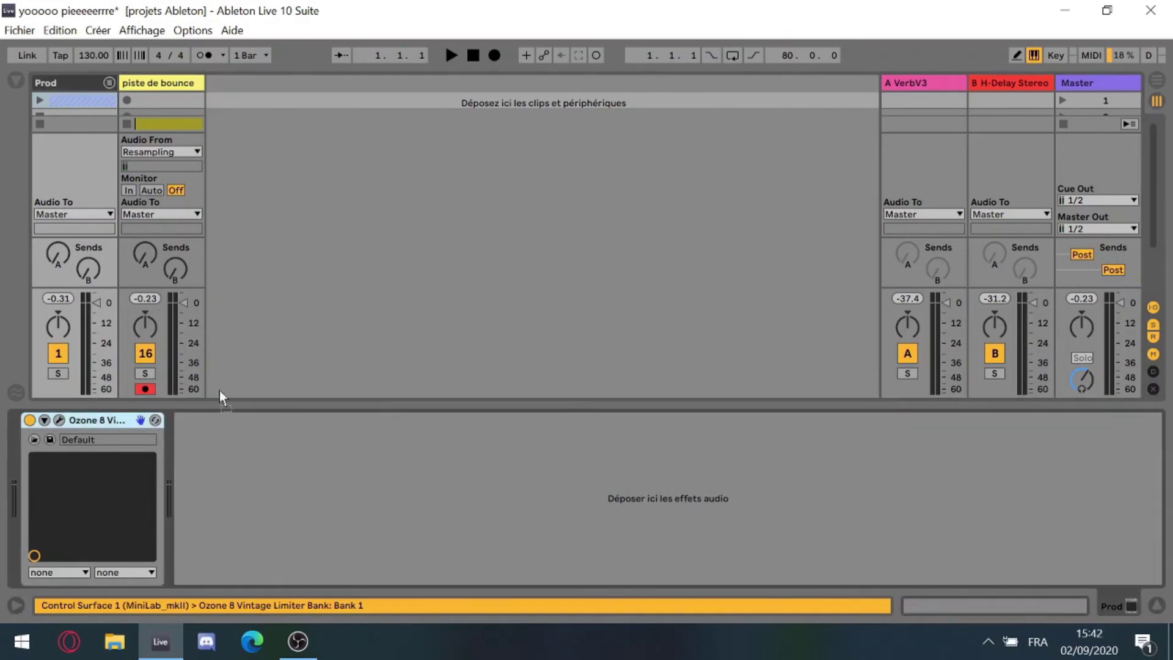
key("Tab")
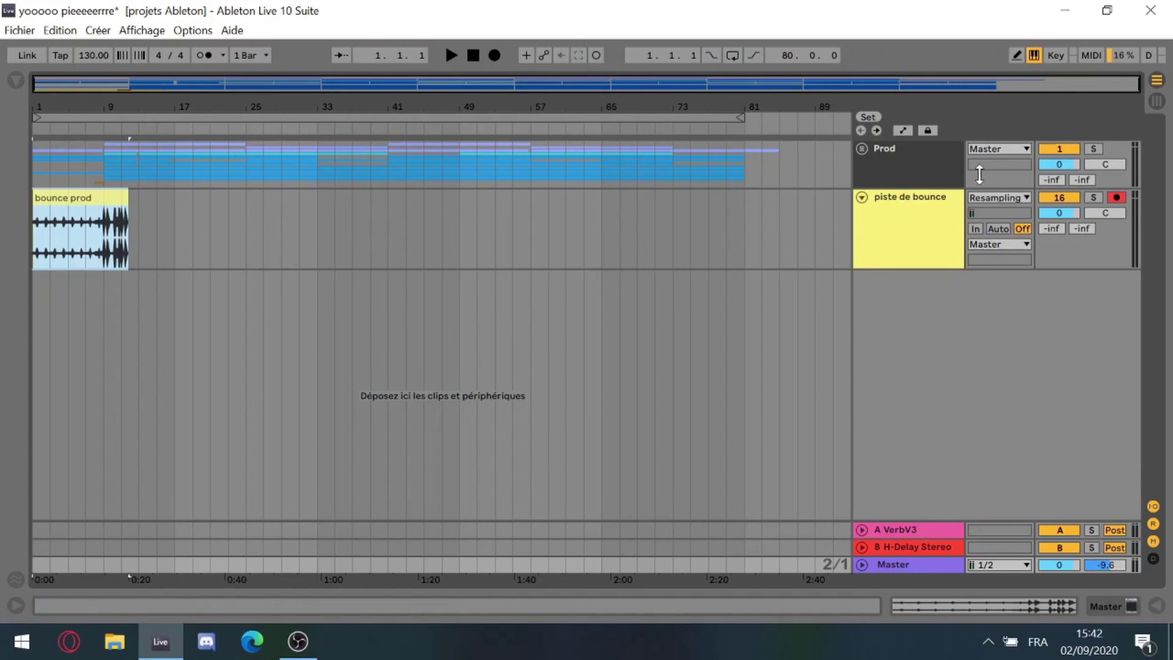
Unfold the Prod track group and select its whole content from bar 1 to bar 85
left_click(861, 150)
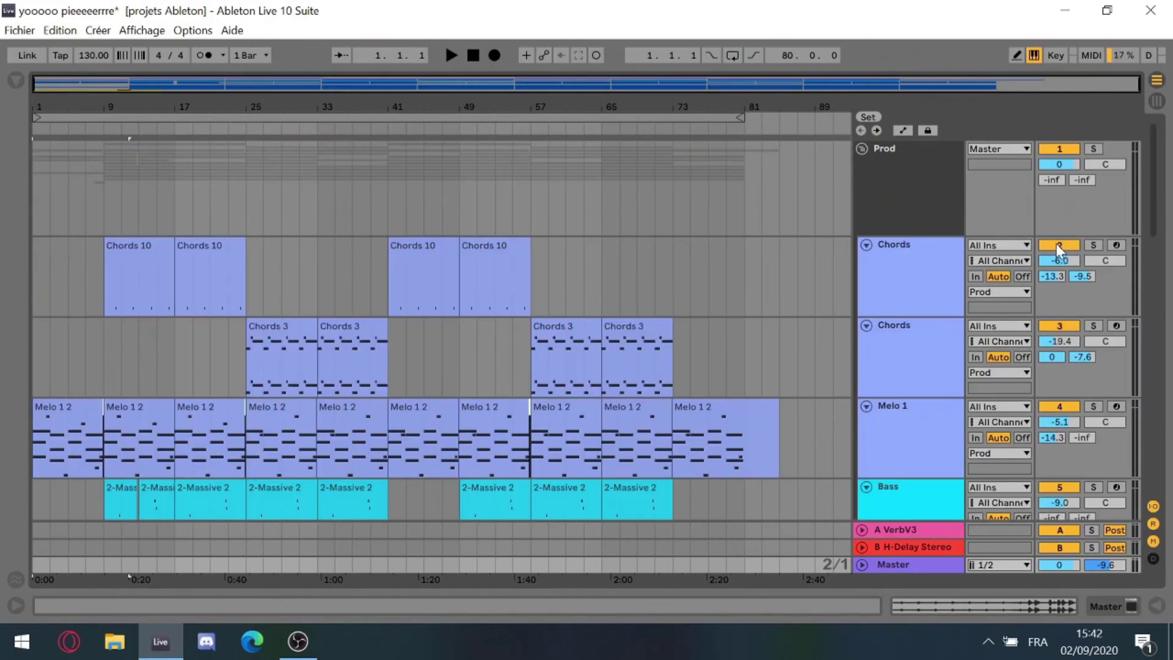
left_click(553, 171)
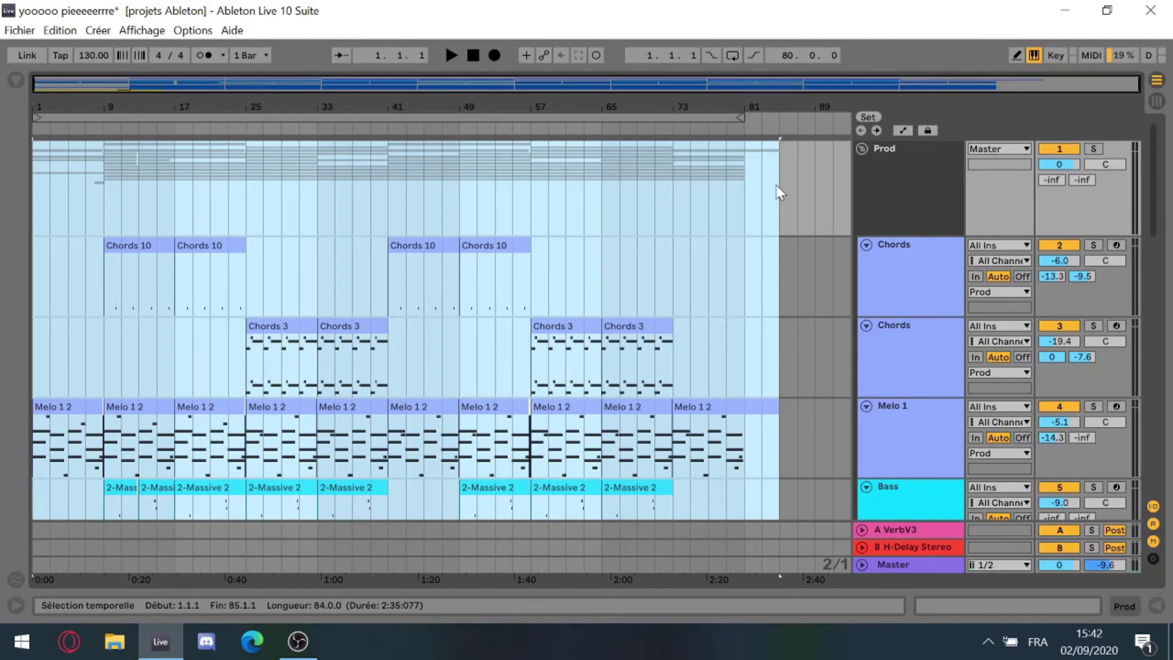